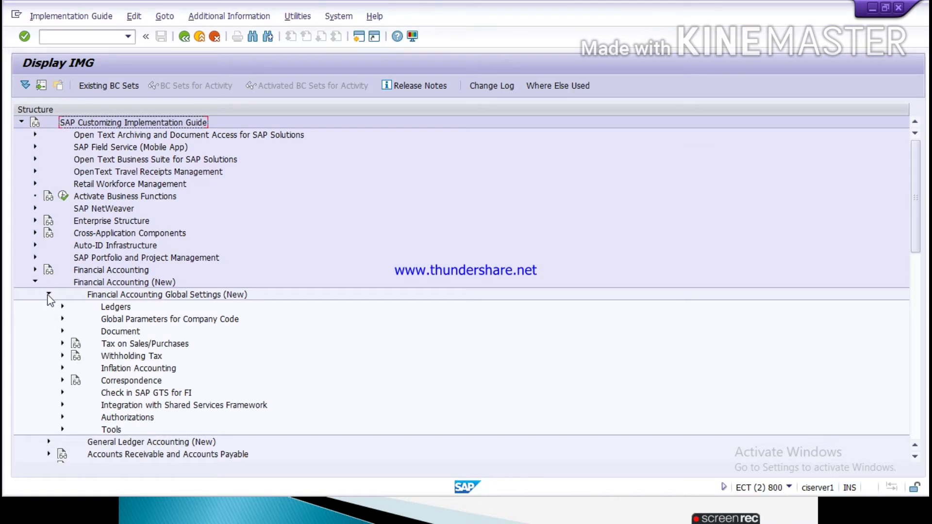
Open Define Withholding Tax Codes in the Calculation settings of Extended Withholding Tax for country IN.
click(62, 356)
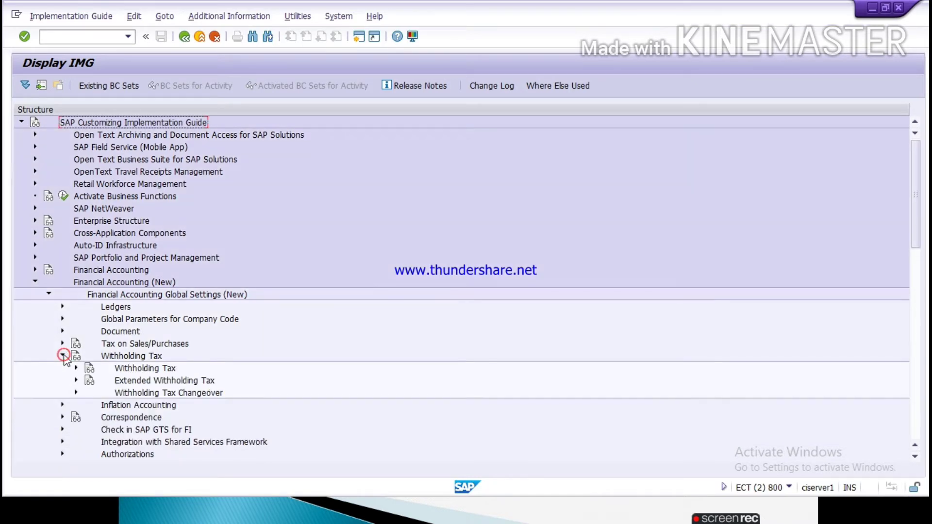
click(76, 381)
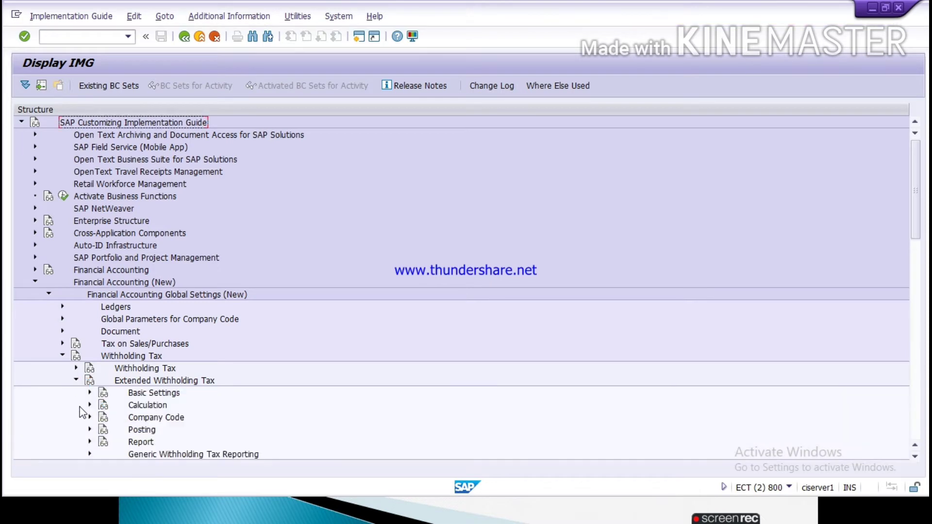
click(89, 405)
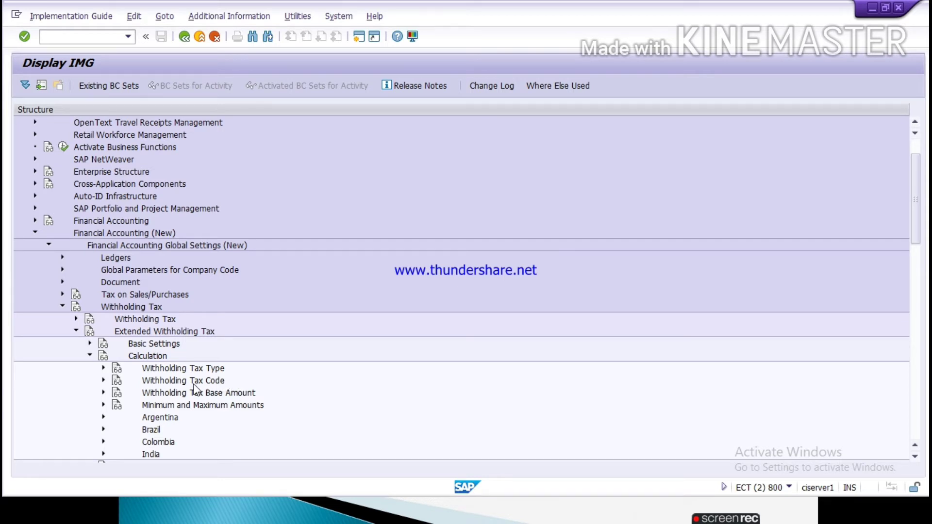
click(101, 380)
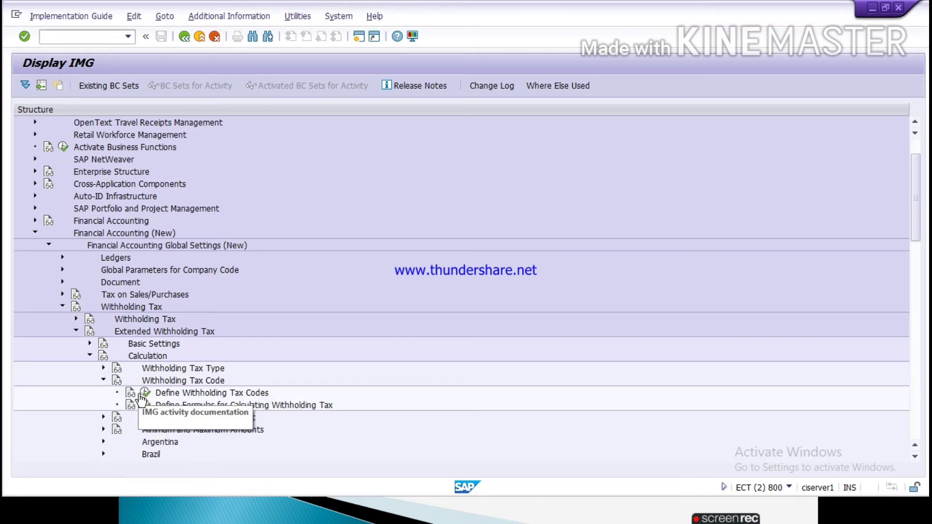
click(146, 399)
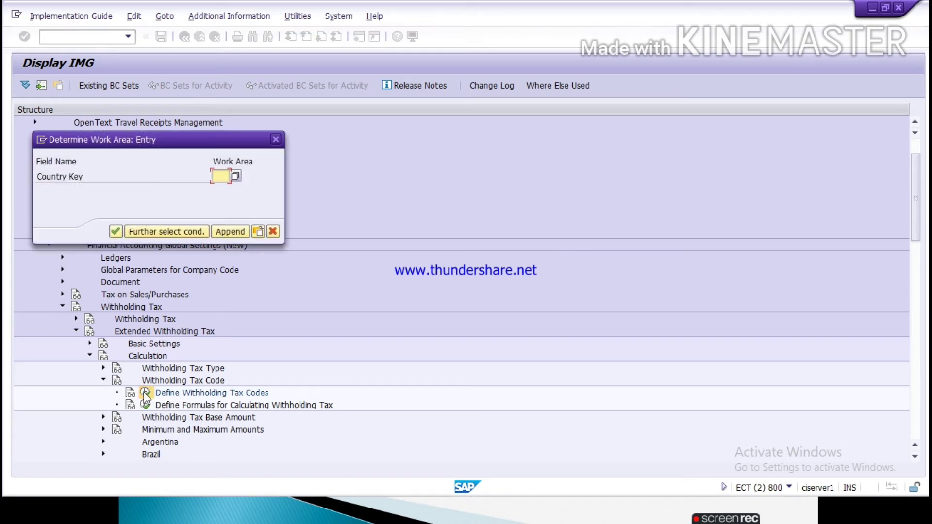
text(in)
key(Return)
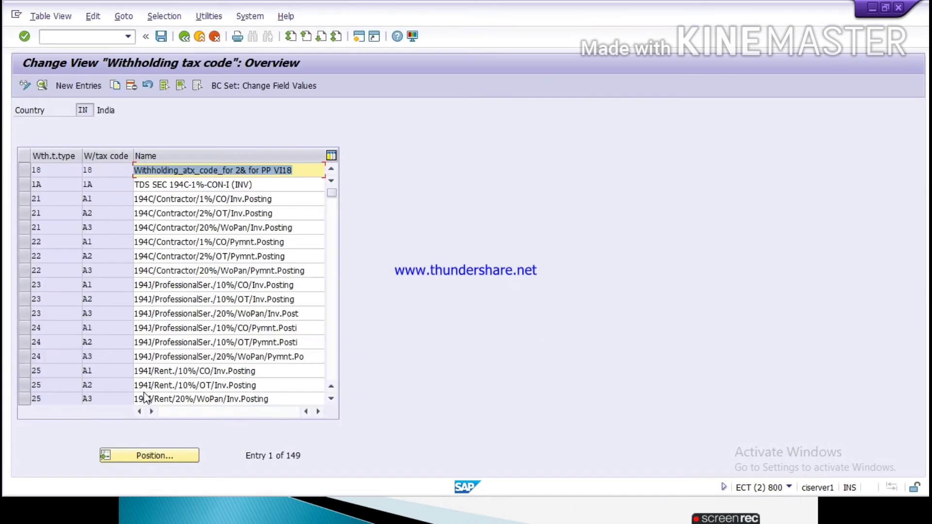
Create a new withholding tax code entry with tax type IC, tax code IC and official tax key 194C.
click(85, 84)
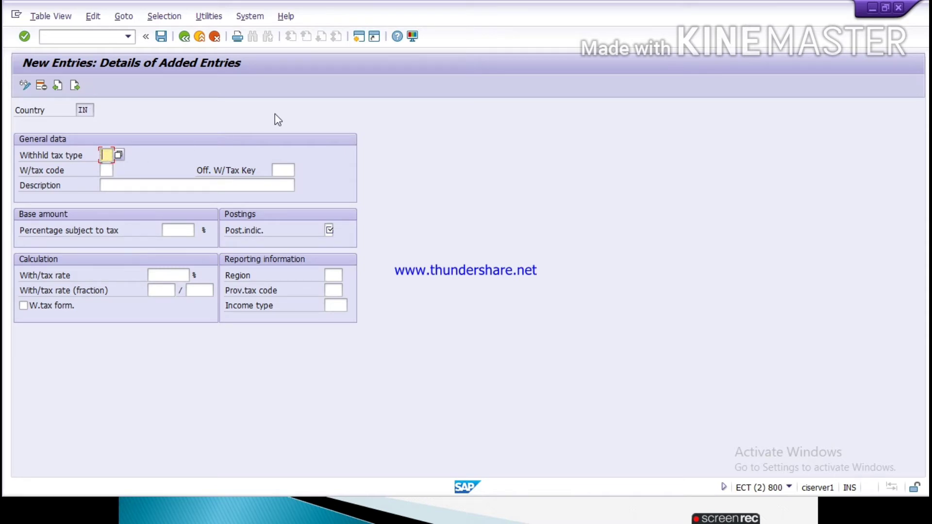
text(ic)
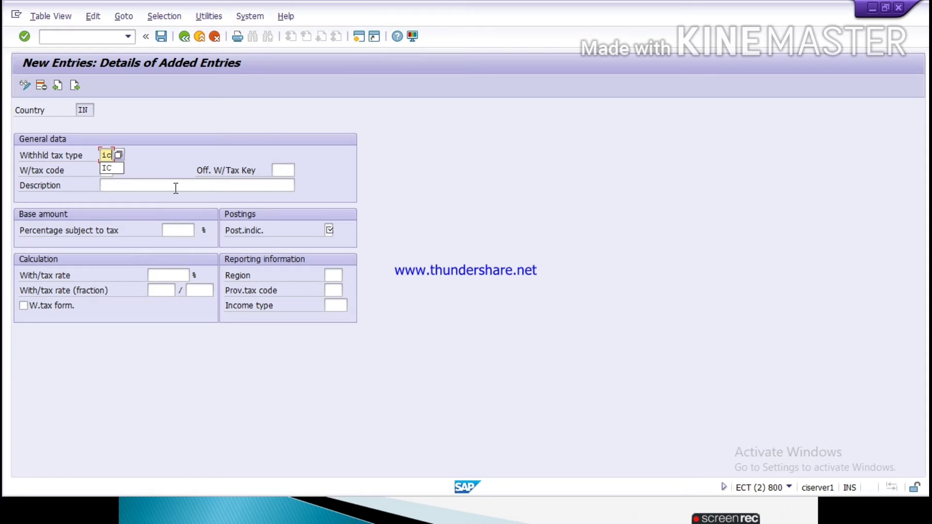
click(288, 172)
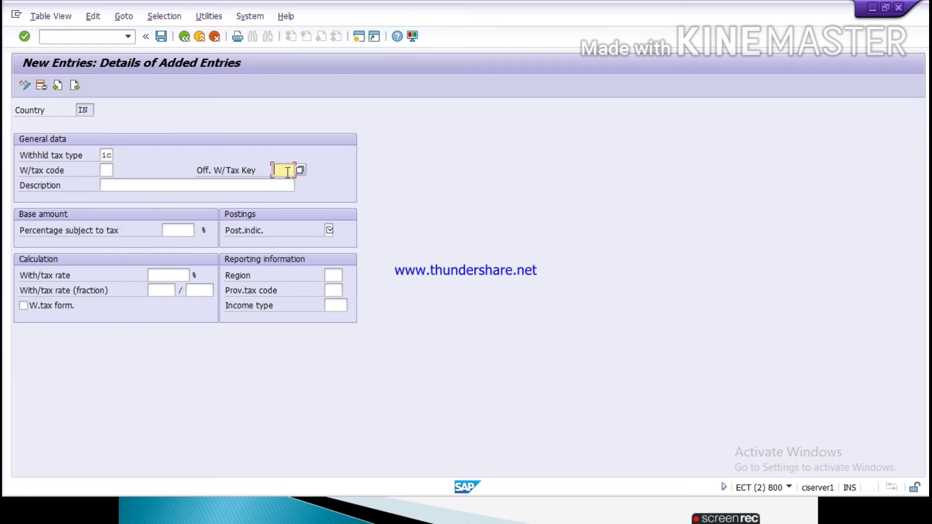
text(194)
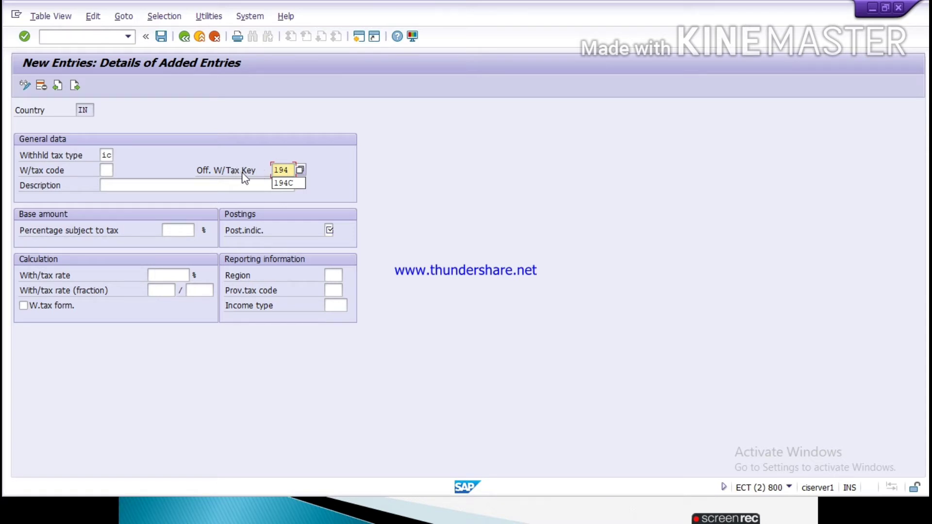
text(c)
click(104, 170)
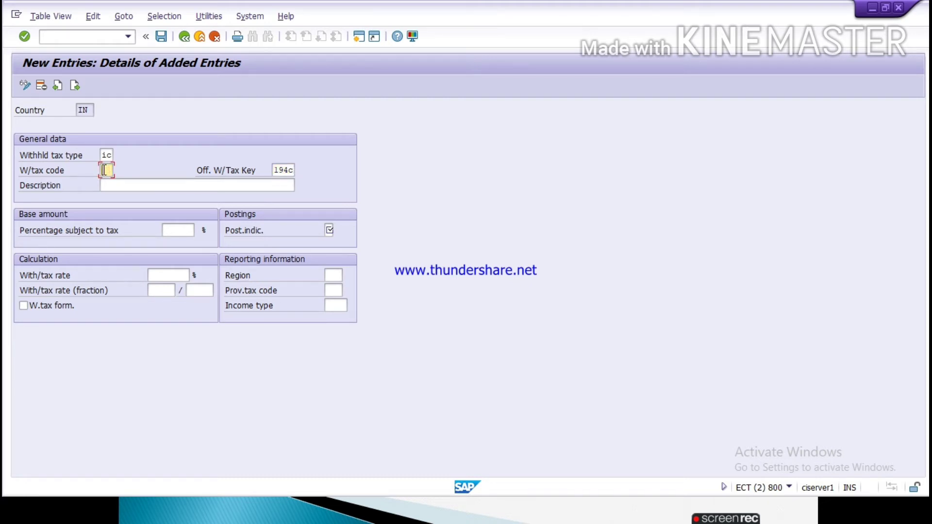
text(ic)
Describe the IC tax code as "194 c 2% tds on invoice posting for comp".
click(157, 189)
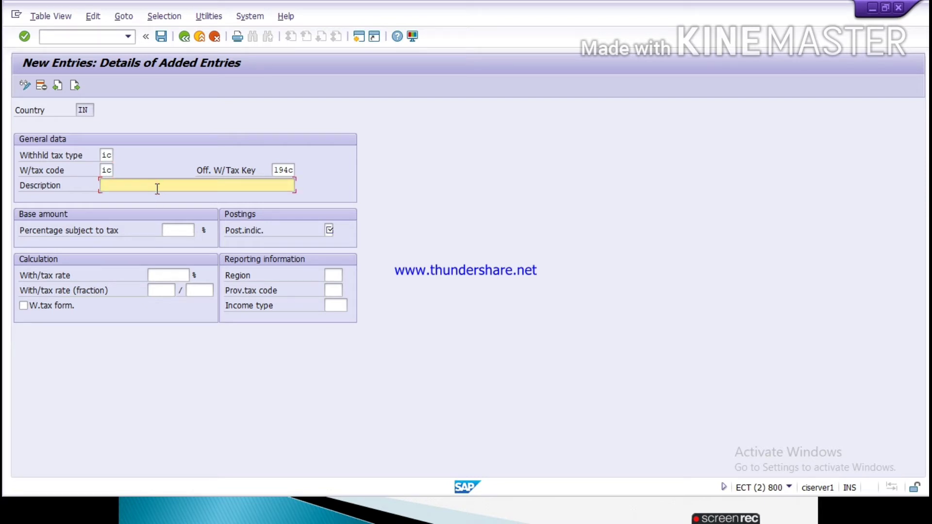
text(1)
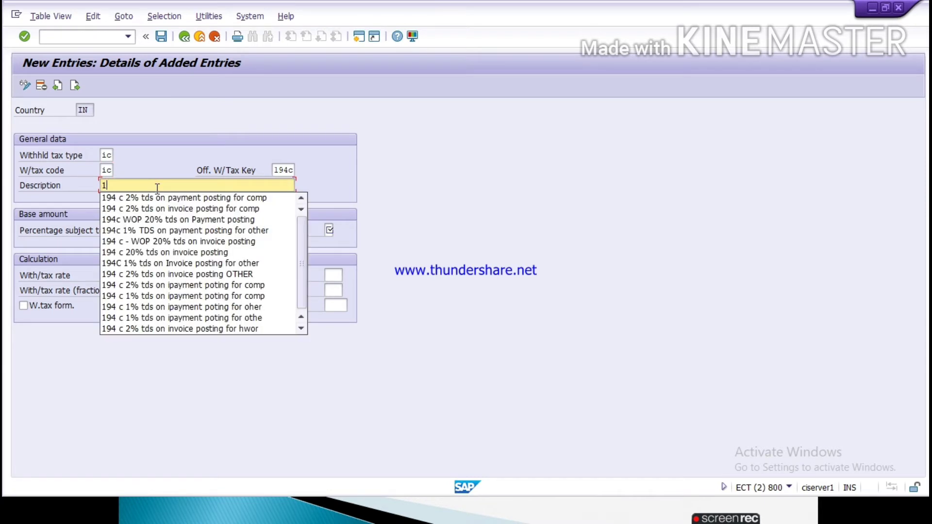
key(Down)
key(Down)
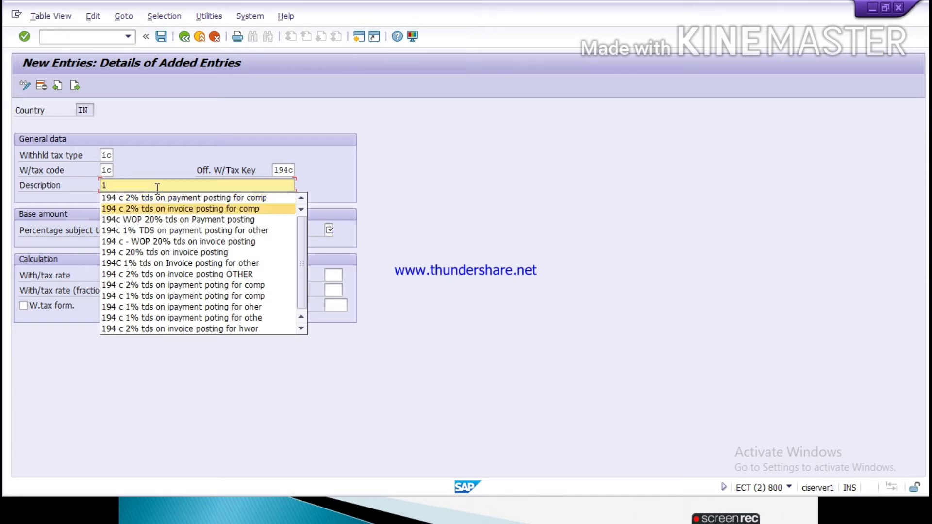
key(Return)
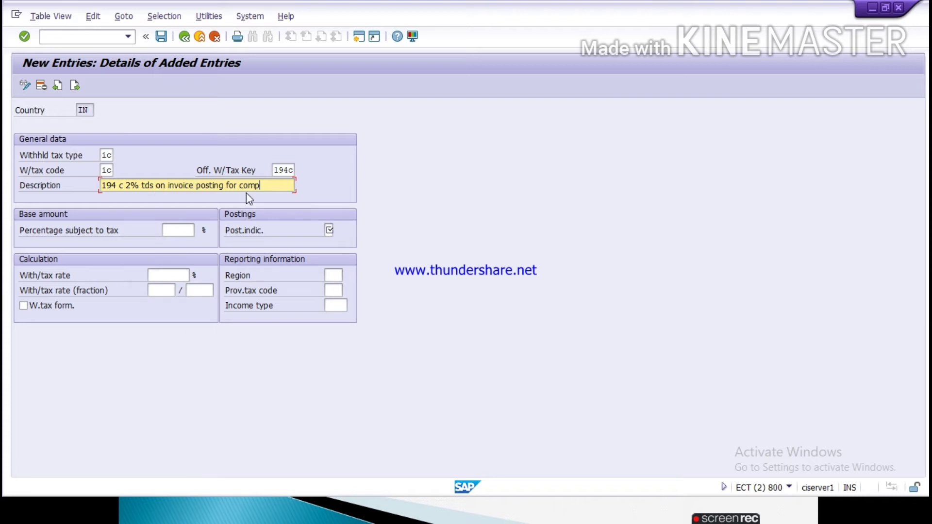
Set the IC code's percentage subject to tax to 100, posting indicator to 1 and withholding tax rate to 2%.
click(167, 231)
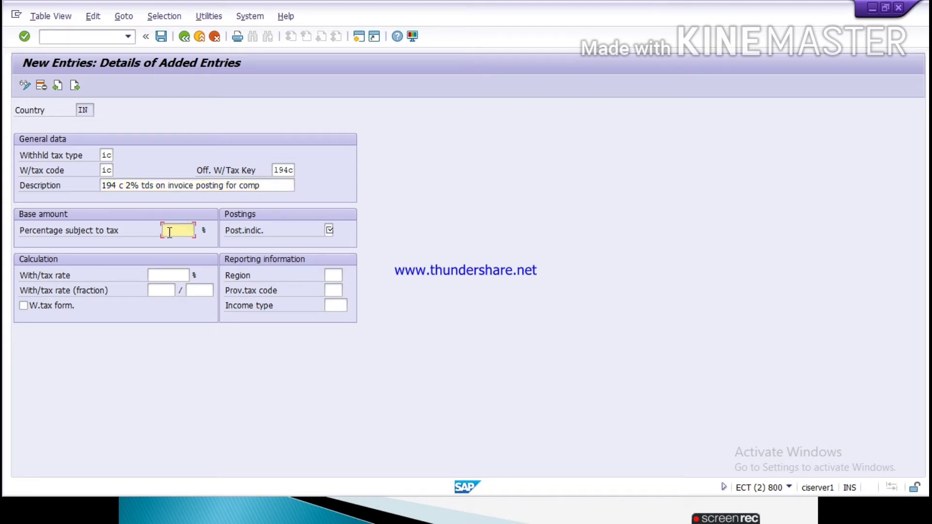
text(100)
key(Tab)
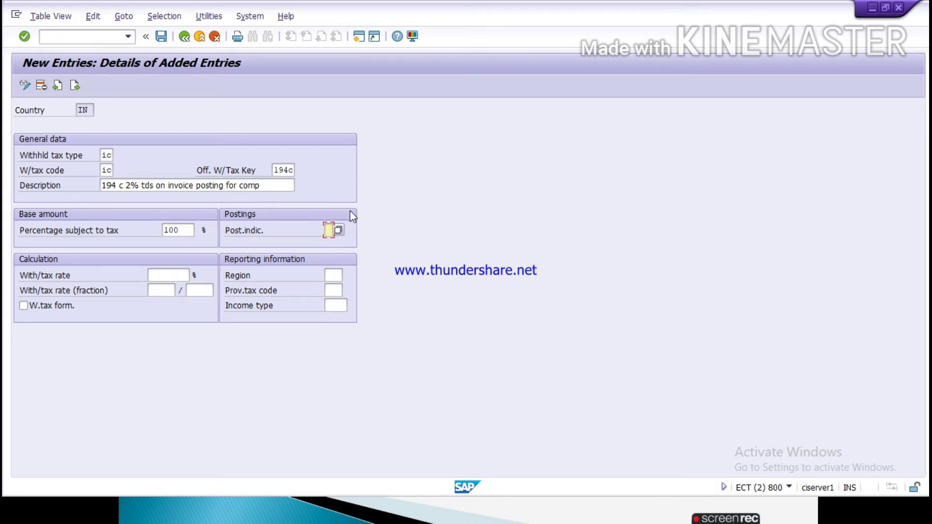
text(1)
click(176, 277)
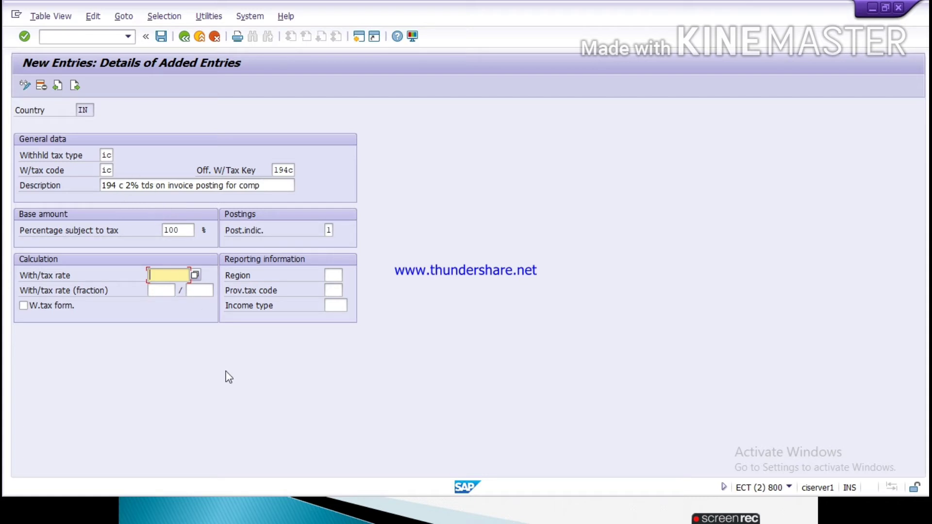
text(2)
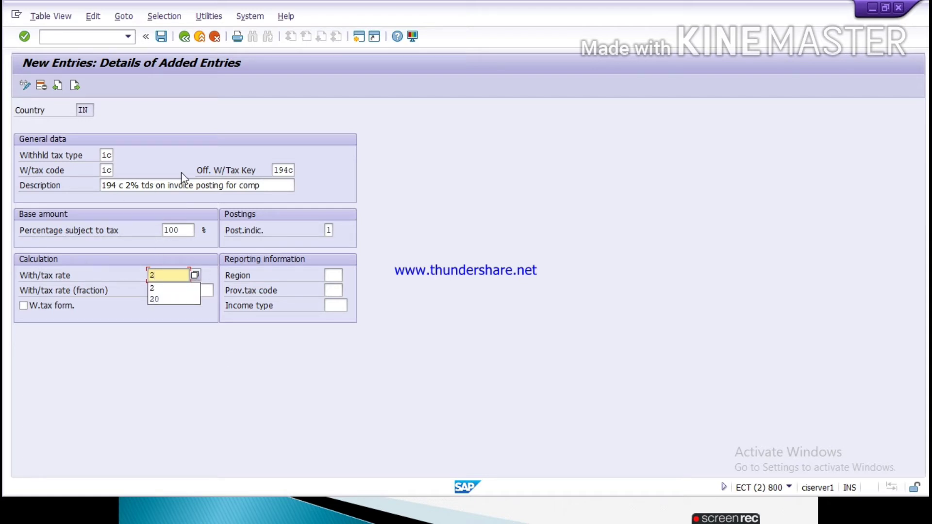
Try to save the IC tax code entry, and discard it to return to the overview.
click(161, 37)
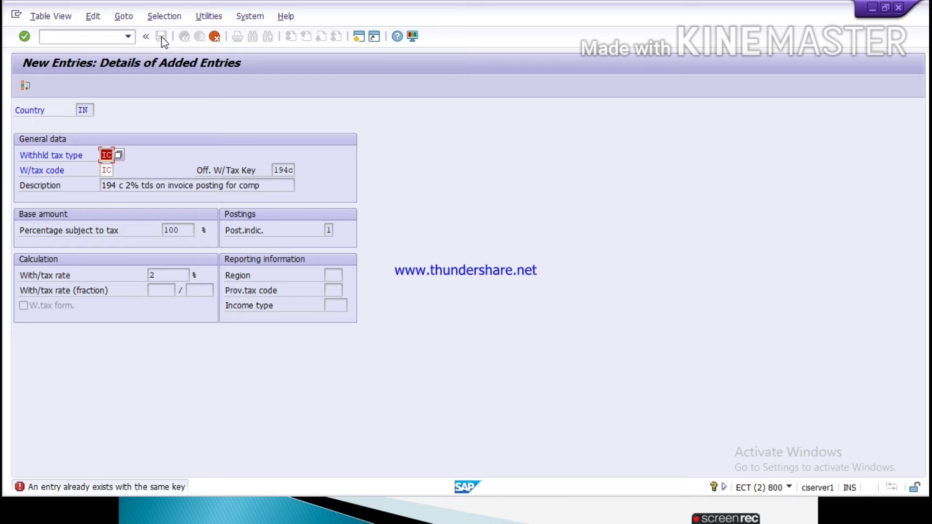
click(216, 37)
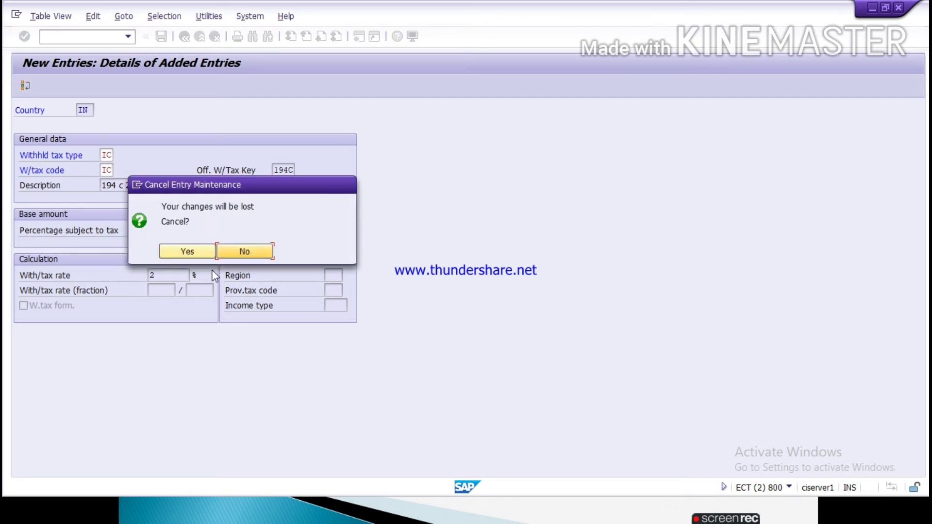
click(194, 252)
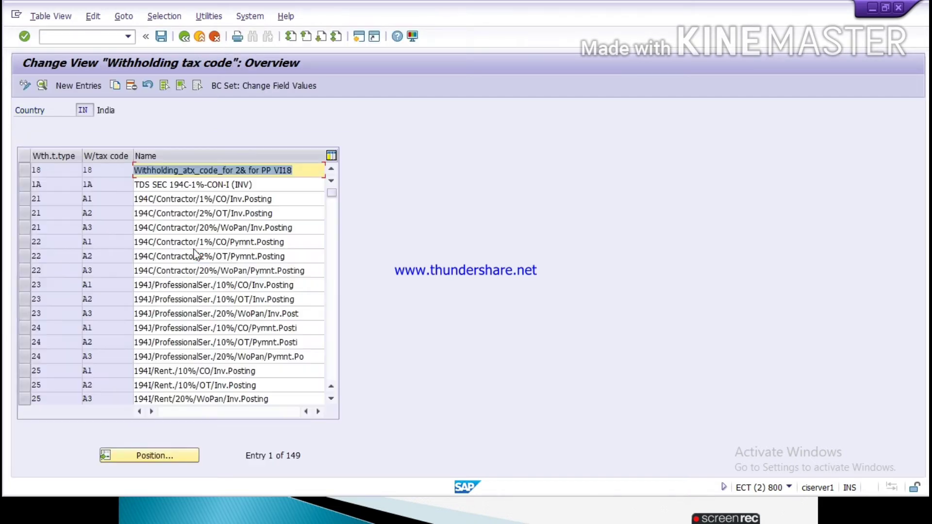
Create a new withholding tax code entry with tax type PC, tax code PC and official tax key 194C.
click(89, 85)
text(pc)
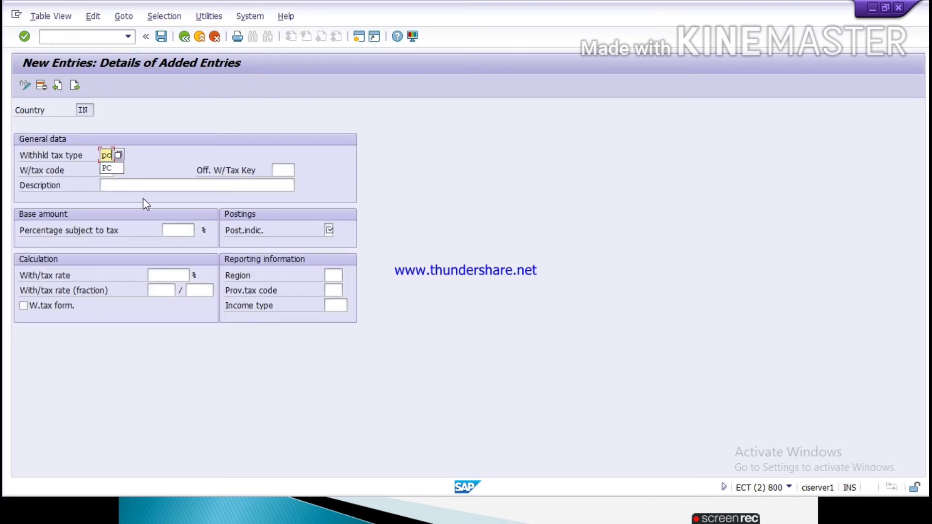
click(115, 168)
click(106, 171)
text(PC)
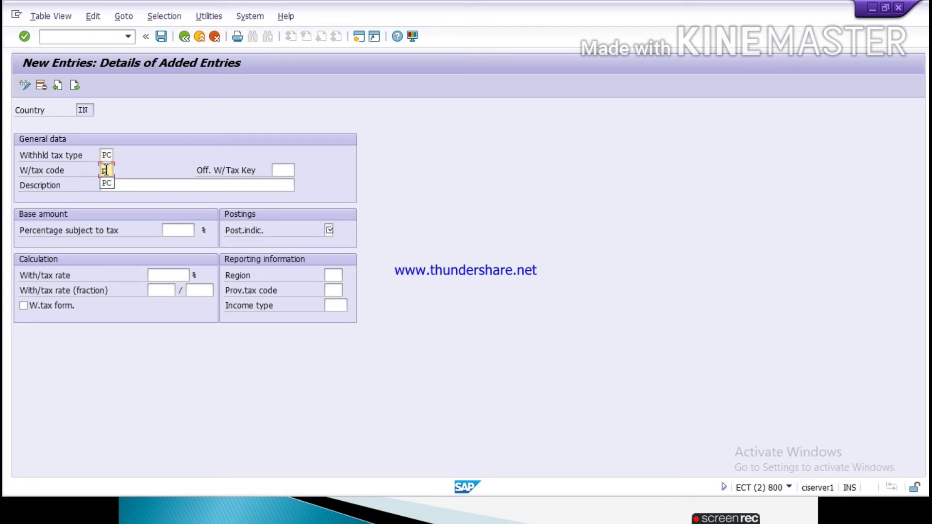
click(283, 172)
text(19)
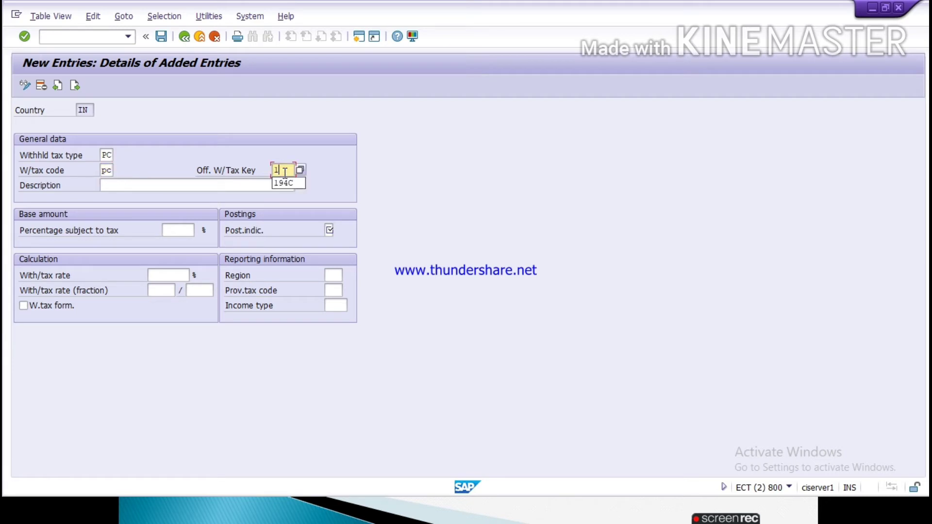
text(4)
click(291, 185)
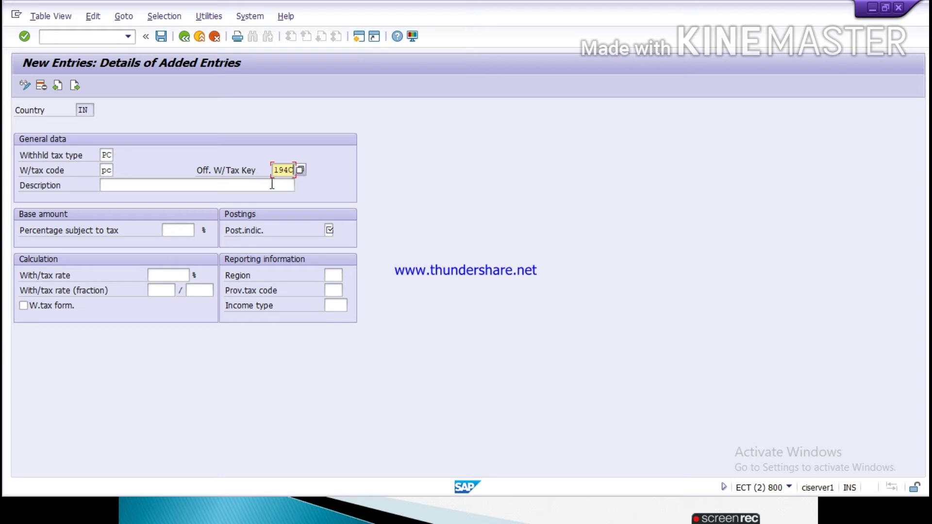
Describe the PC tax code as "194 c 2% tds on payment posting for comp".
click(238, 185)
text(1)
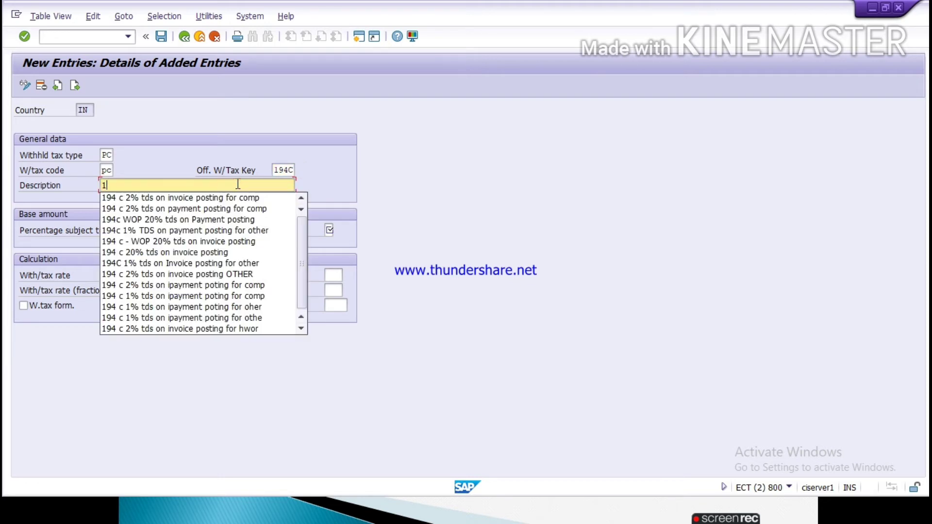
click(223, 209)
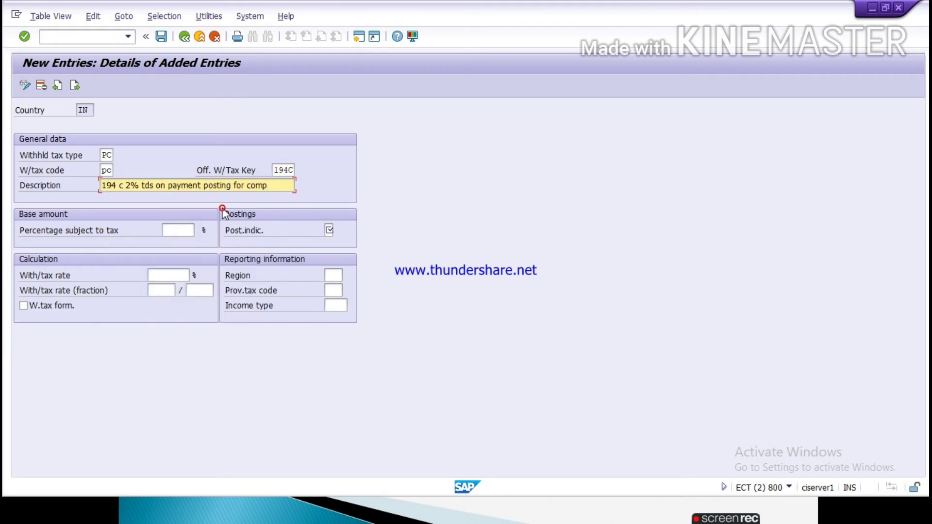
Set the PC code's percentage subject to tax to 100, posting indicator to 1 (standard posting) and withholding tax rate to 2%.
click(186, 231)
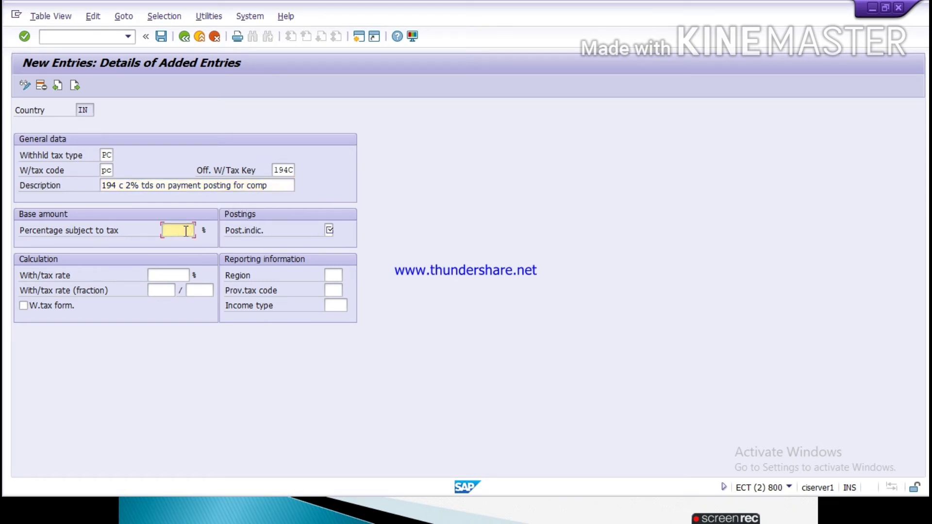
text(2)
key(BackSpace)
text(100)
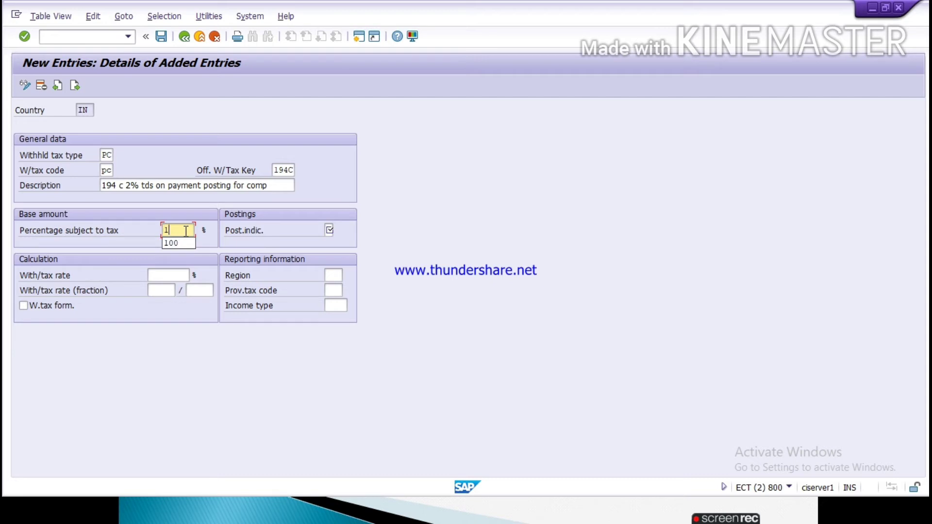
key(Tab)
text(1)
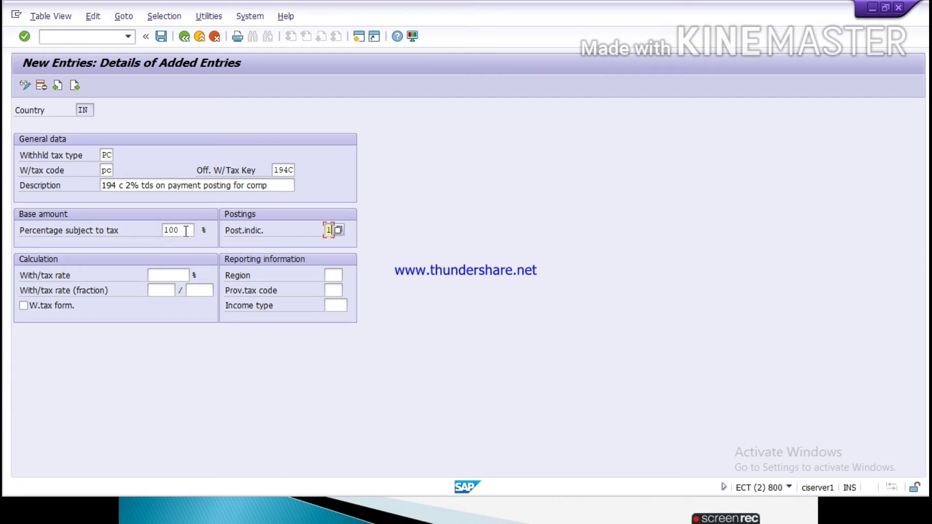
key(F4)
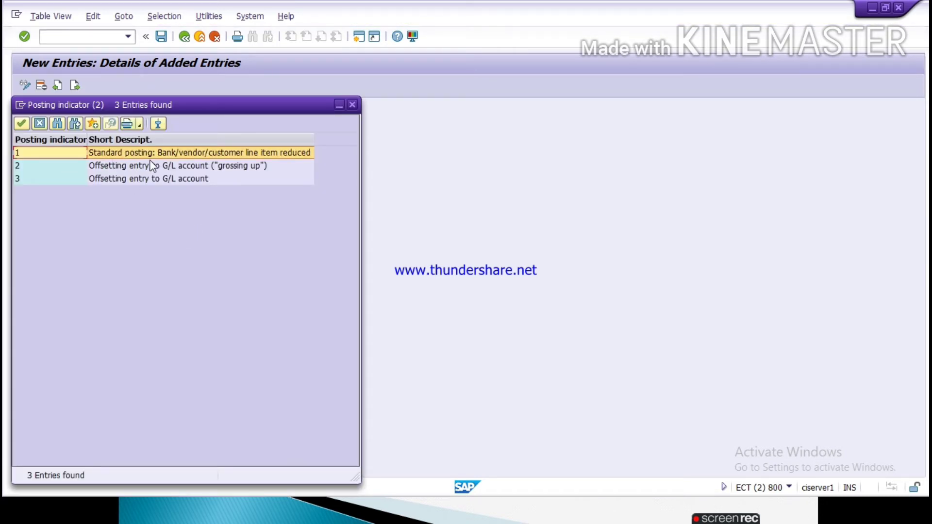
double_click(247, 153)
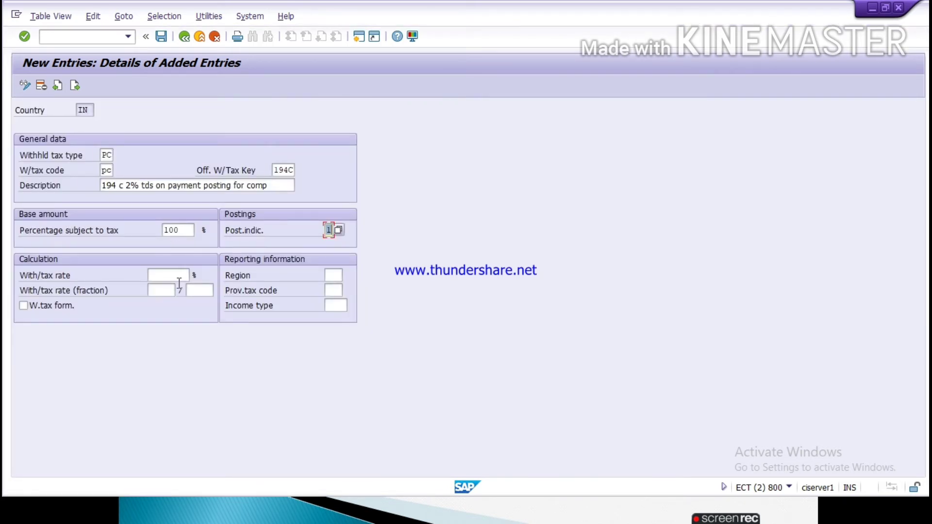
click(181, 276)
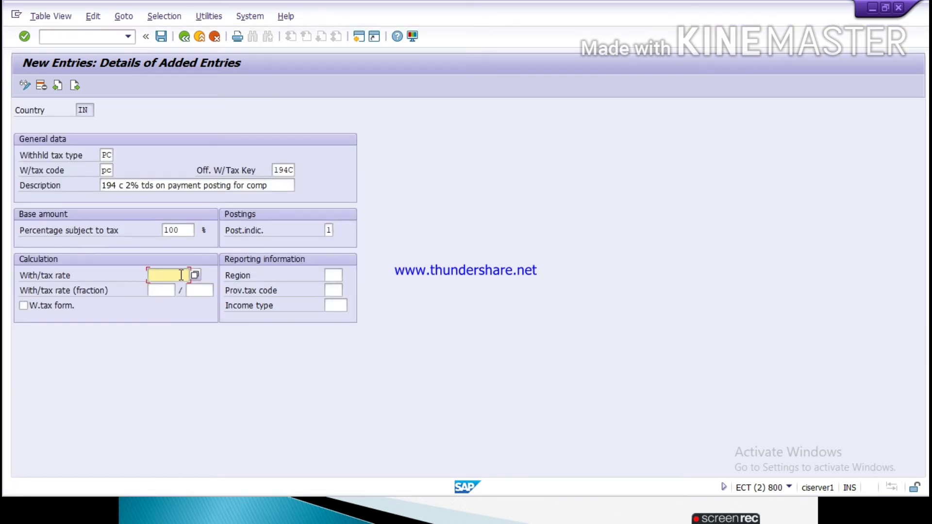
text(2)
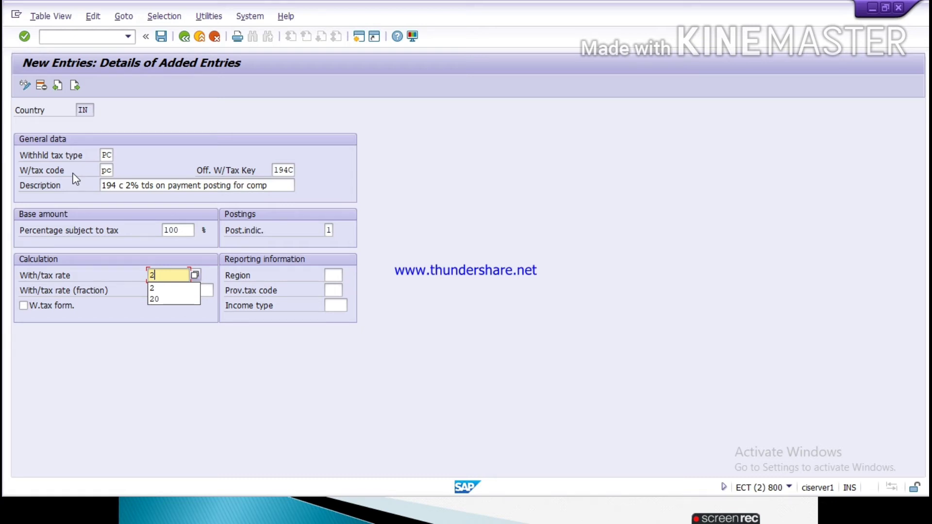
Review the TDS configuration slide on assigning withholding tax types to company codes, and switch back to the tax due dates window in SAP.
key(alt+Tab)
key(alt+Tab)
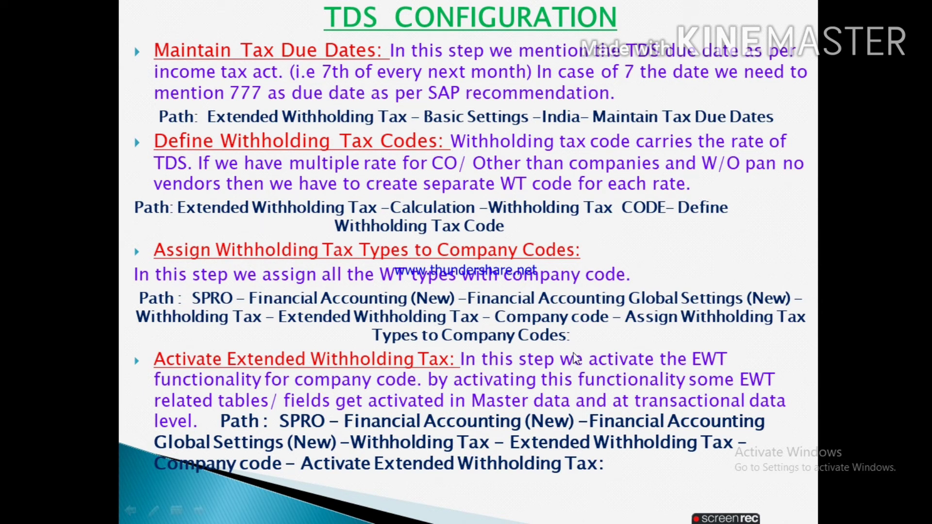
key(alt+Tab)
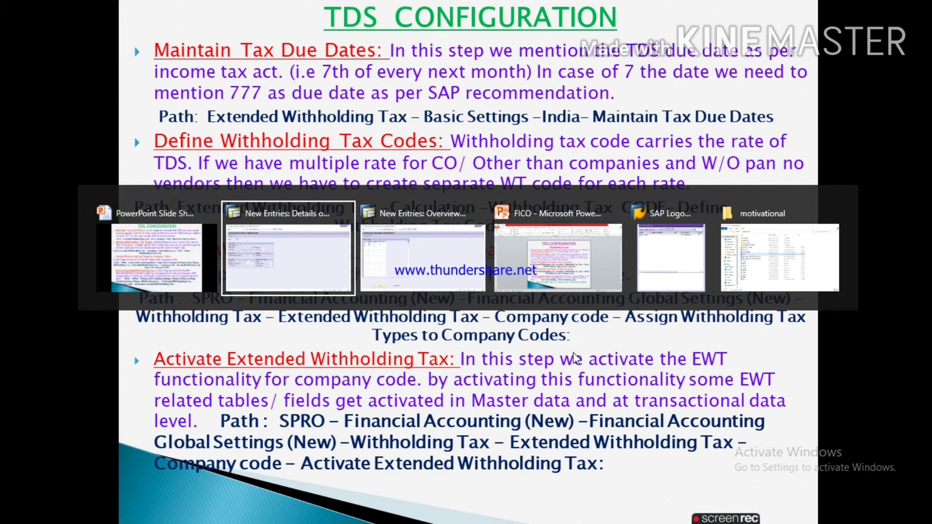
key(alt+Tab)
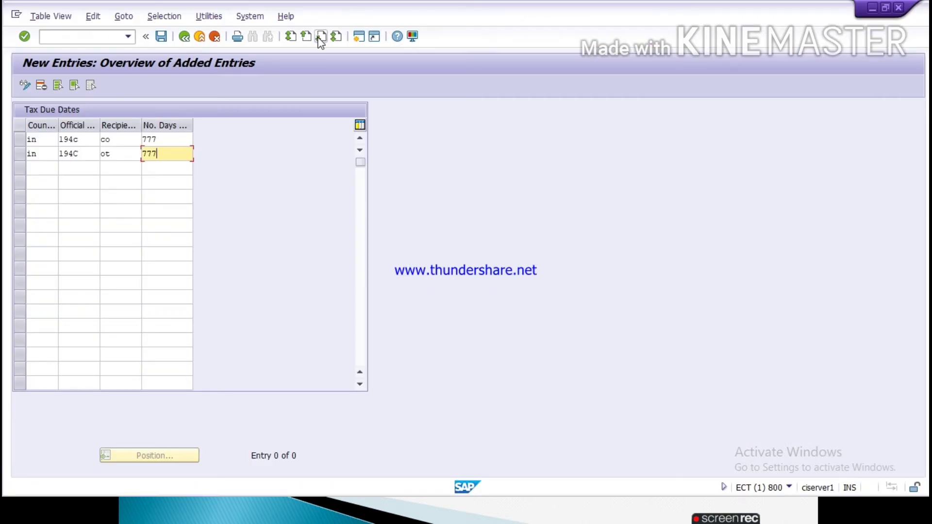
Open a new SAP session, run transaction spro and display the SAP Reference IMG.
click(359, 38)
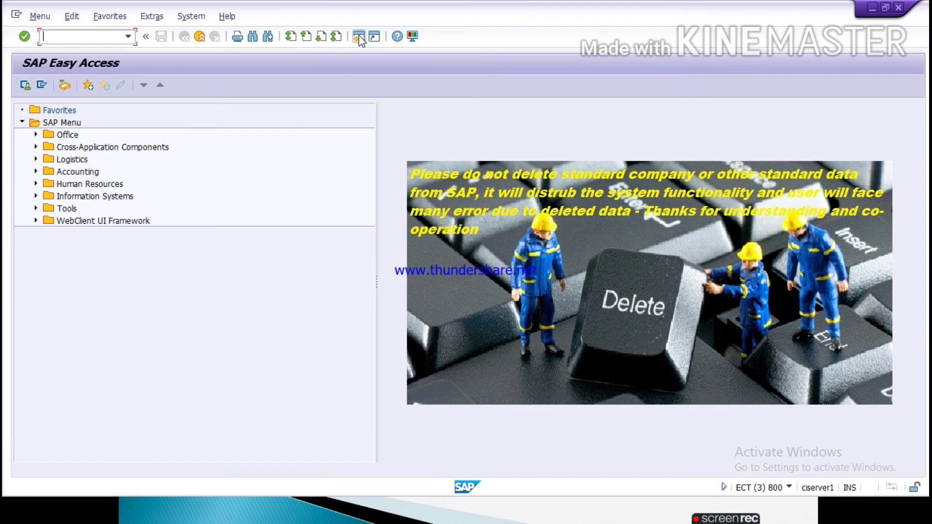
text(spro)
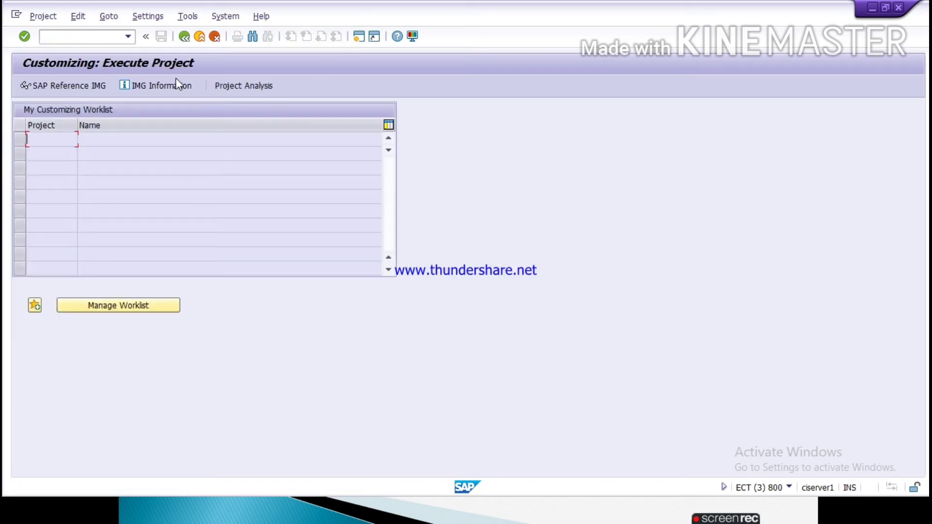
click(67, 81)
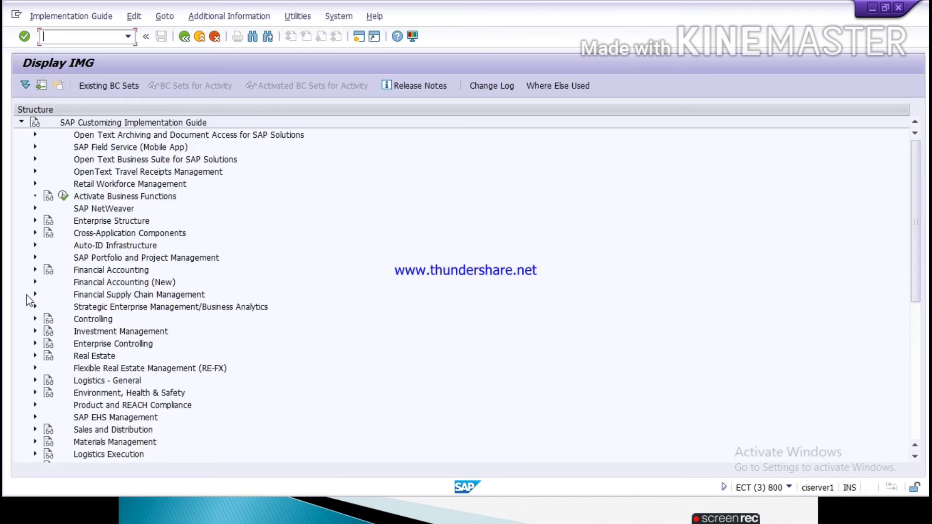
Open Assign Withholding Tax Types to Company Codes under the company code settings of Extended Withholding Tax in Financial Accounting (New).
click(35, 282)
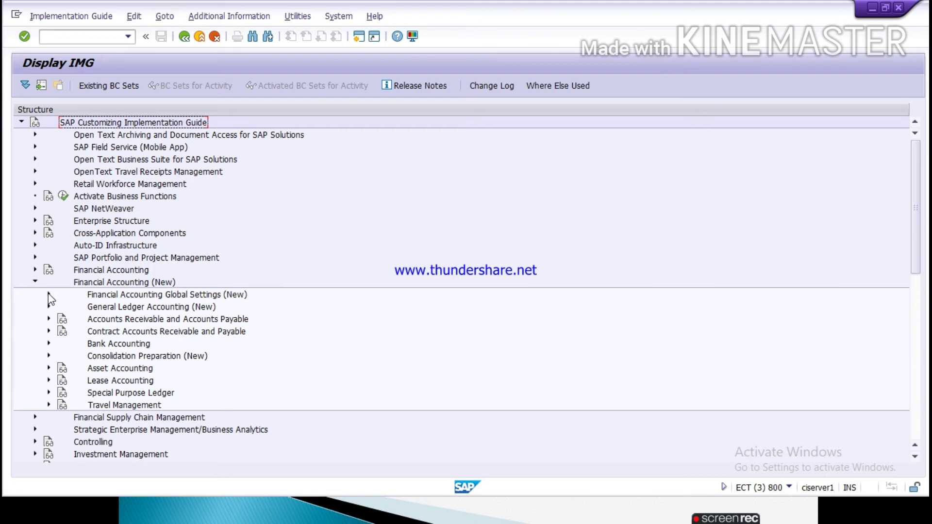
click(48, 294)
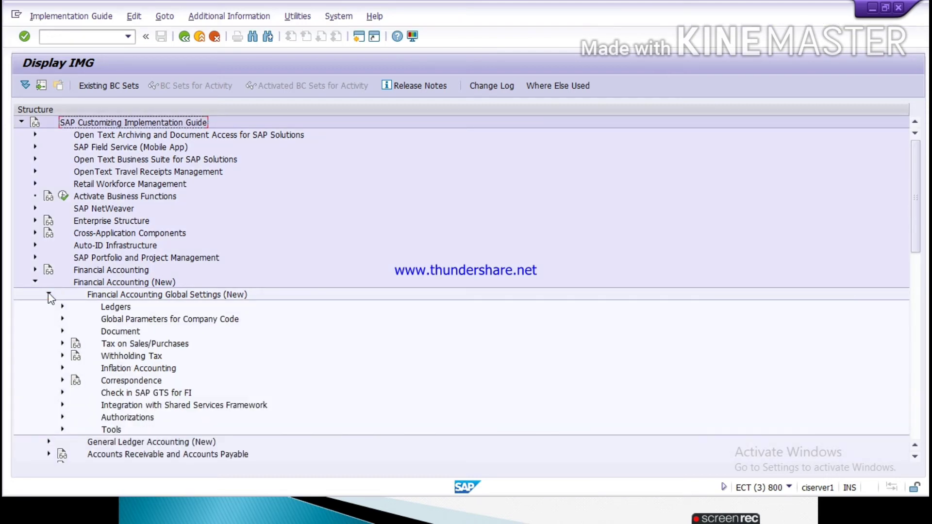
click(62, 355)
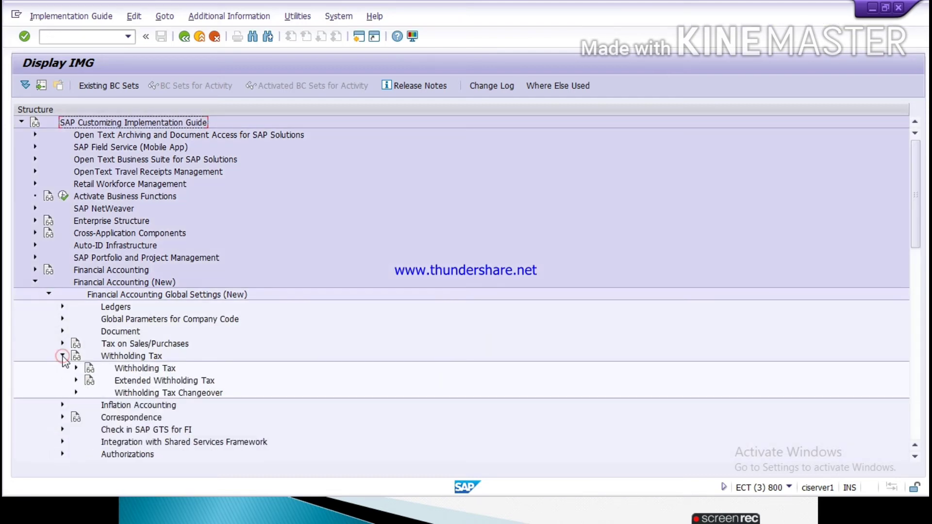
click(75, 381)
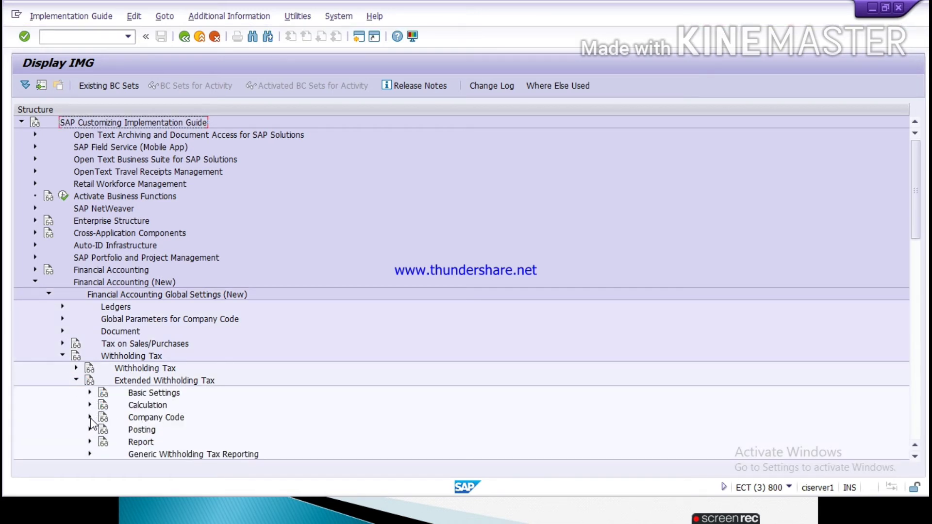
click(90, 418)
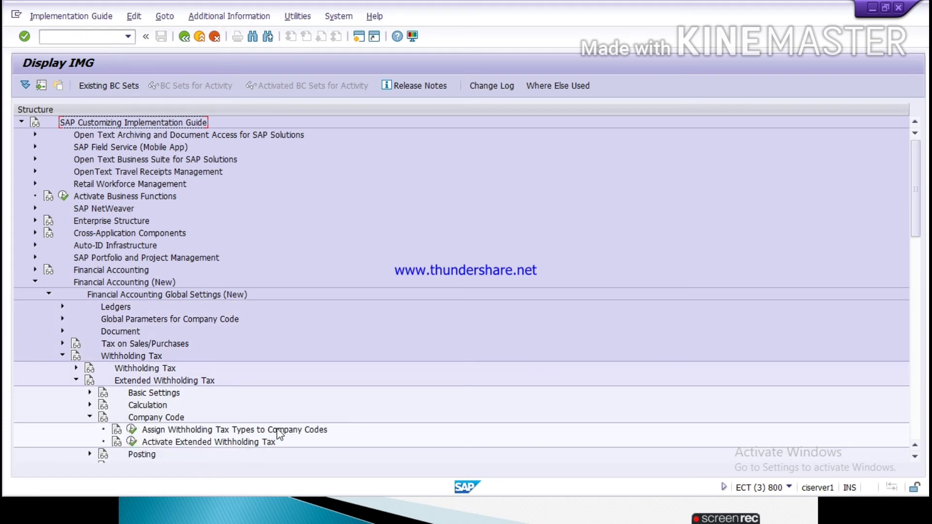
click(131, 430)
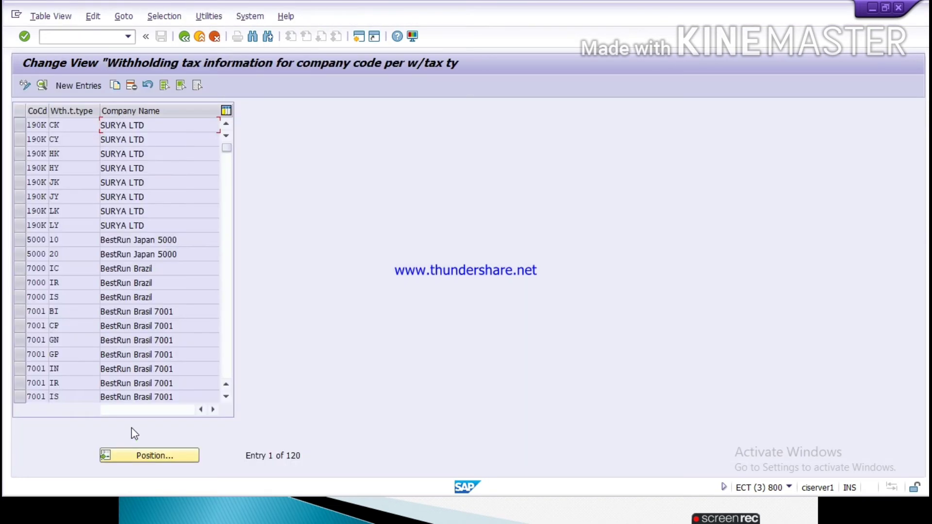
Create a new entry for company code TATA with withholding tax type IC, and mark the company as withholding tax agent.
click(89, 85)
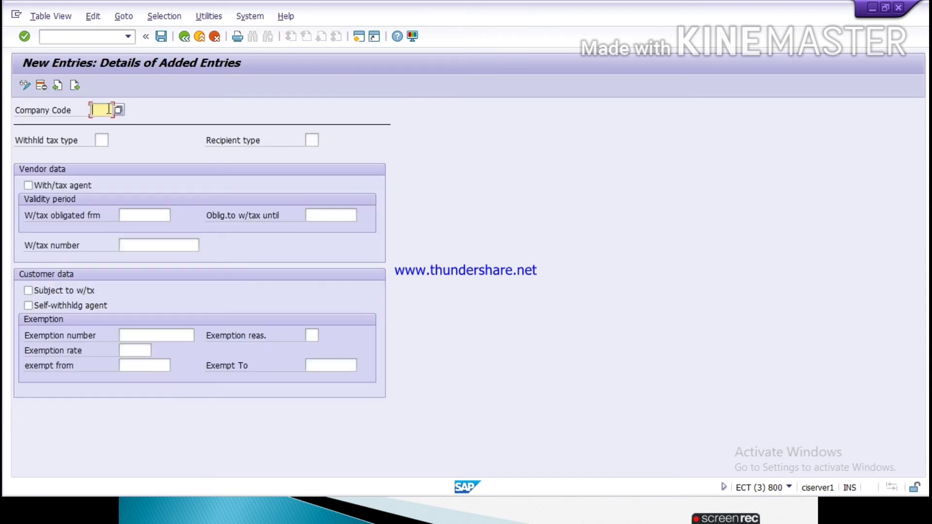
text(tata)
click(104, 141)
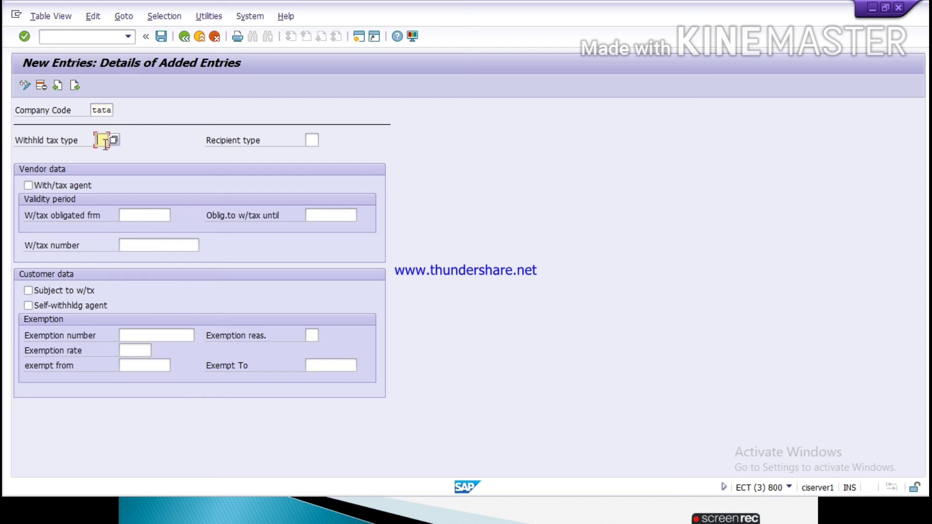
text(ic)
click(33, 187)
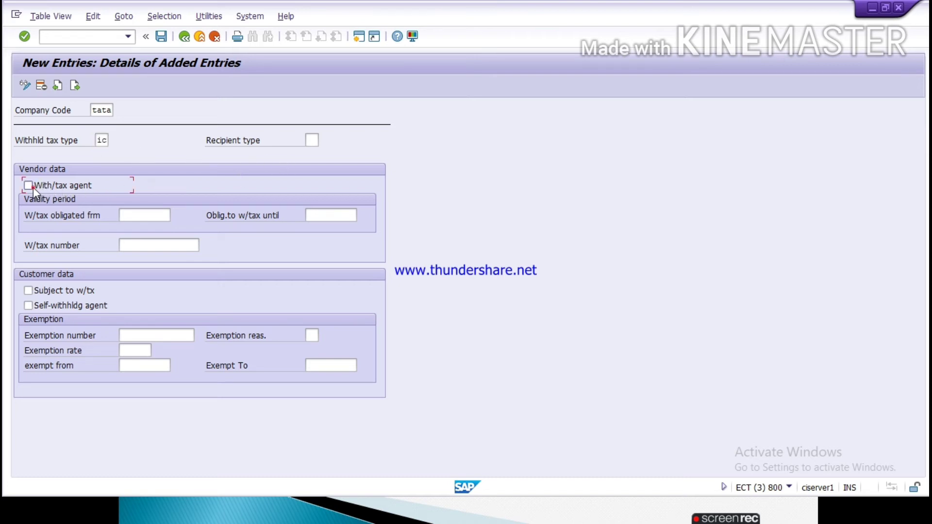
Set the IC assignment's withholding tax obligation period from 01.06.2020 until 31.12.2999.
click(134, 219)
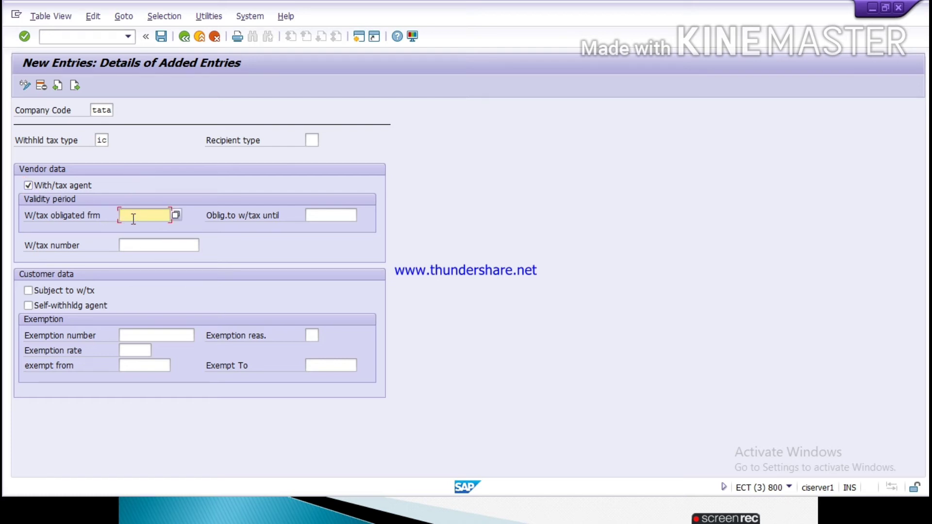
text(1)
key(BackSpace)
text(0)
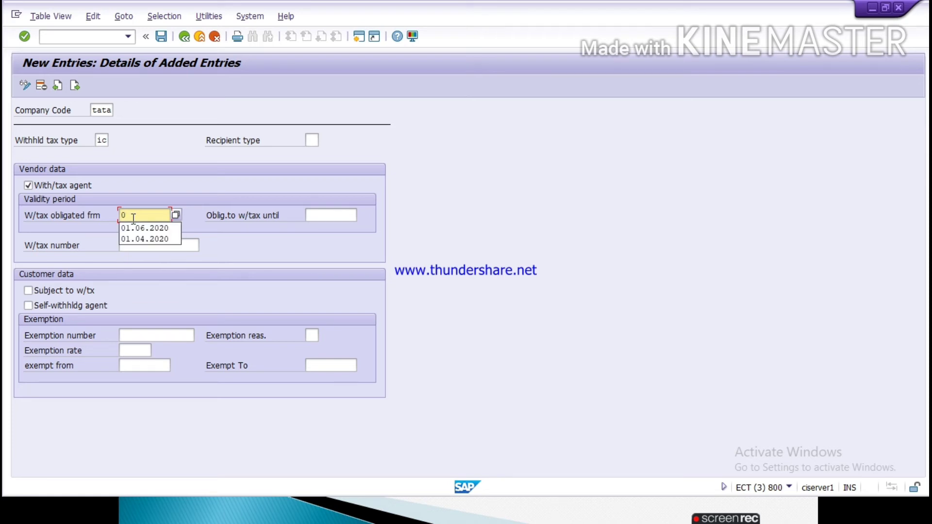
key(Down)
key(Return)
key(Tab)
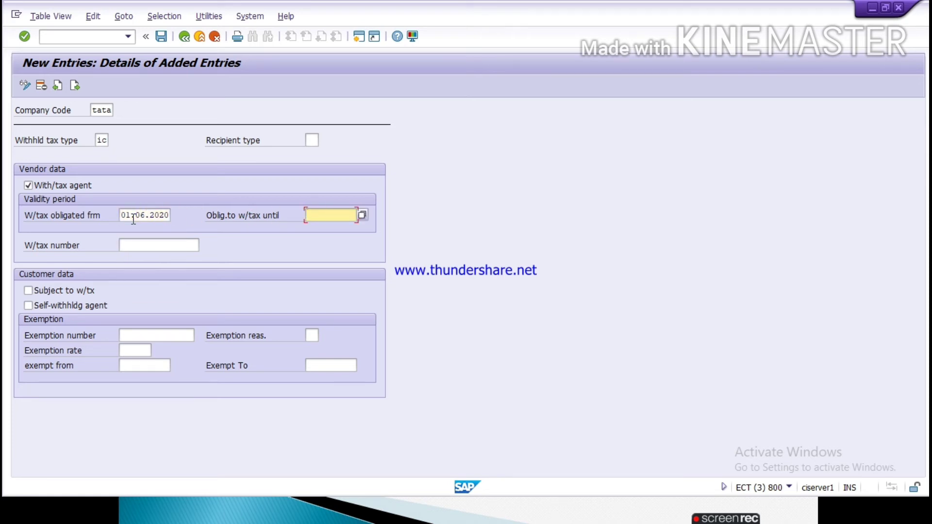
text(3)
key(Down)
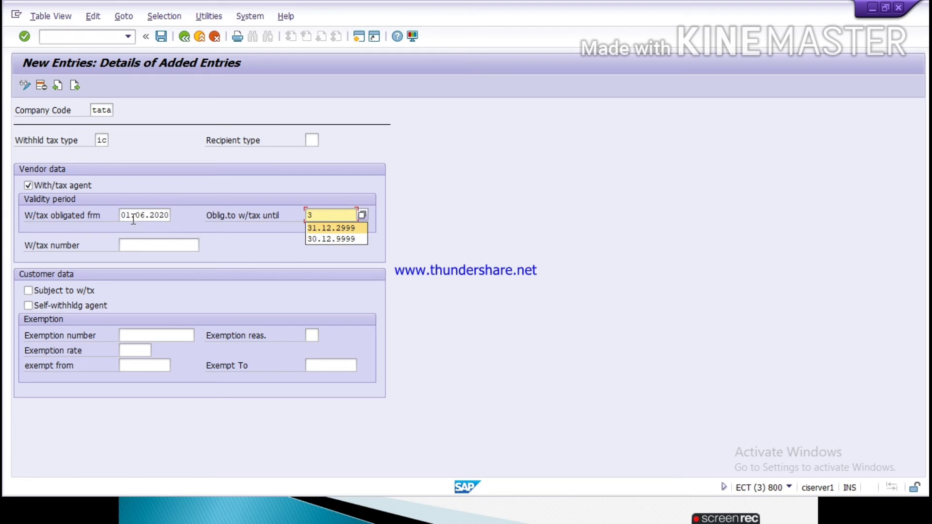
key(Return)
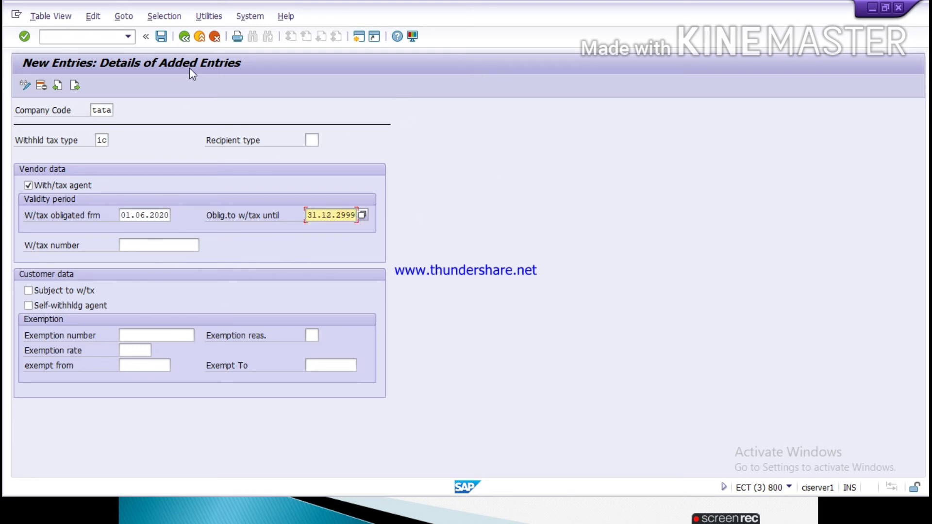
Try to save the TATA assignment for tax type IC, and discard the entry.
click(161, 39)
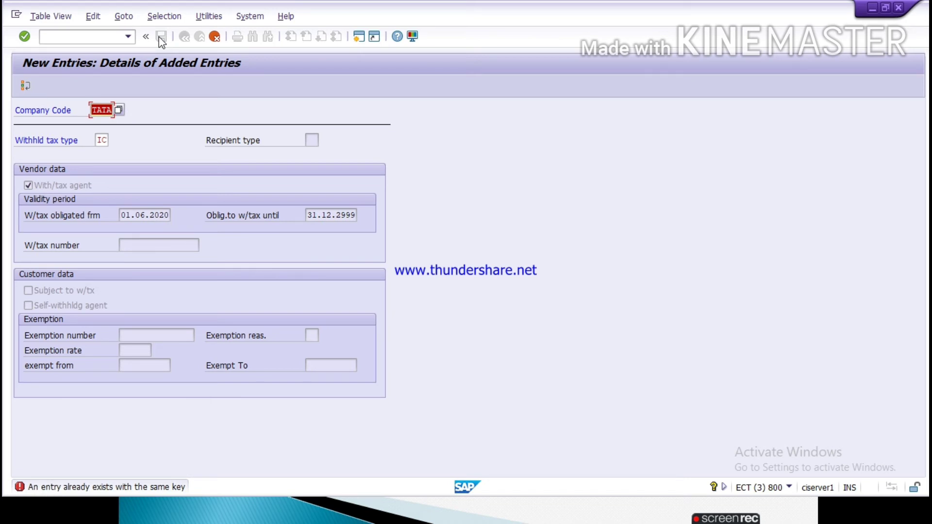
click(214, 38)
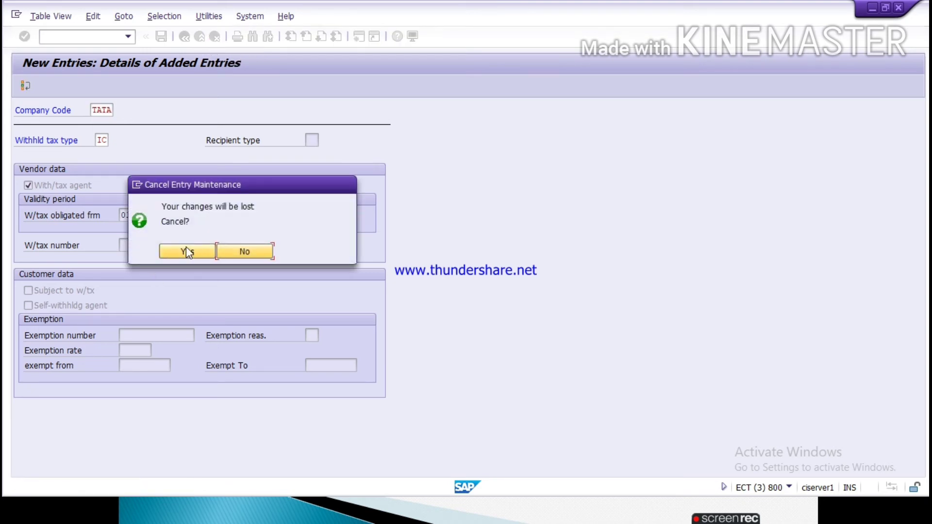
click(185, 251)
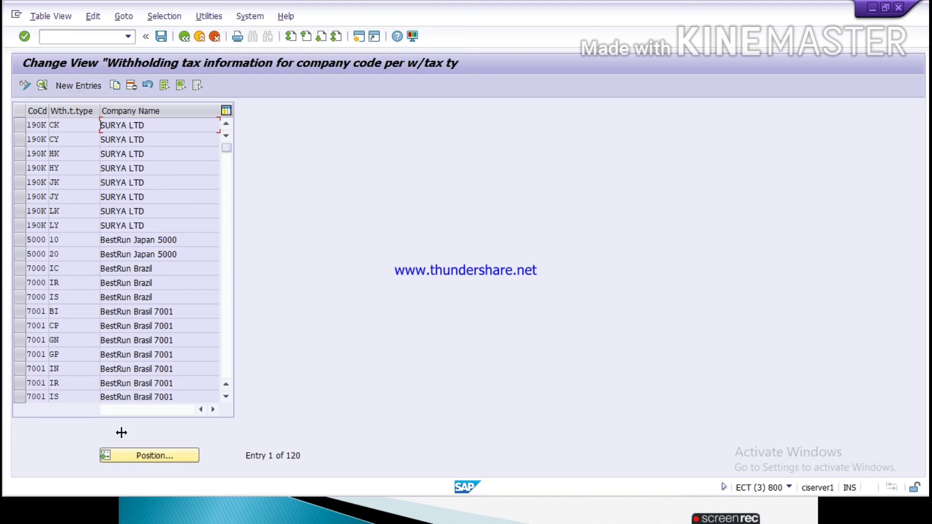
Position the overview list at company code TATA to find its existing withholding tax type assignments.
click(150, 457)
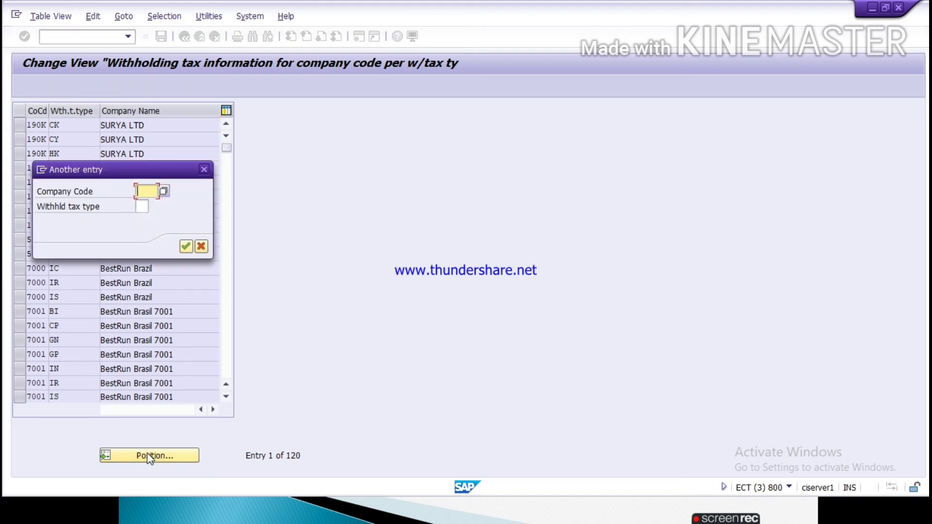
text(tata)
key(BackSpace)
key(BackSpace)
key(BackSpace)
key(BackSpace)
text(tata)
key(Return)
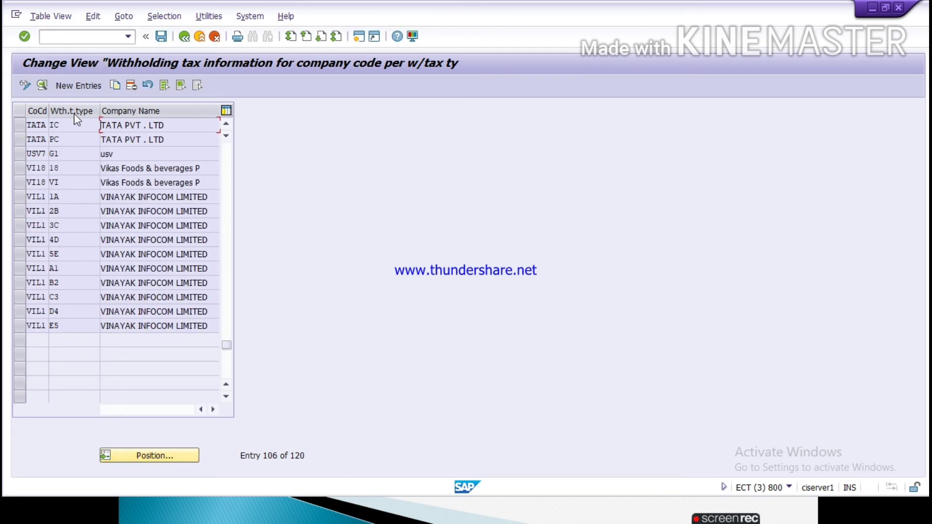
Create a new entry for company code TATA with withholding tax type PC, and mark the company as withholding tax agent.
click(89, 86)
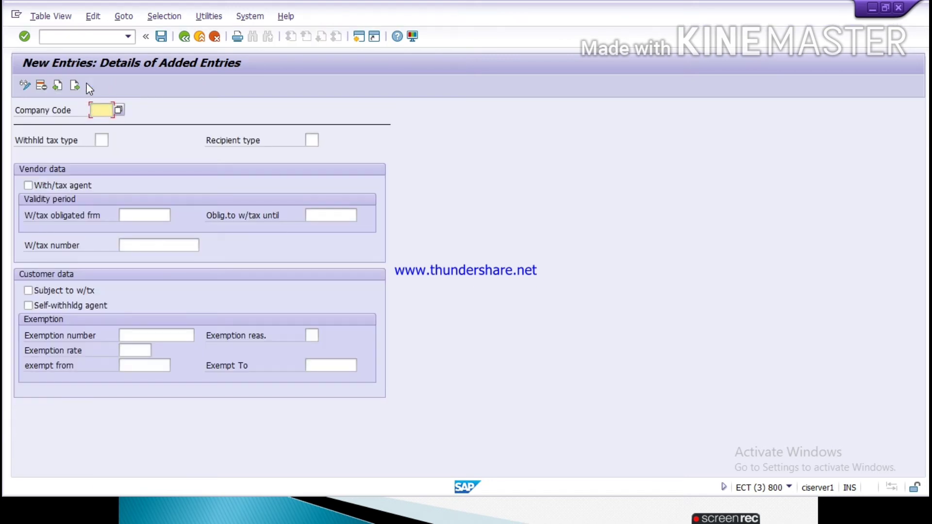
text(tata)
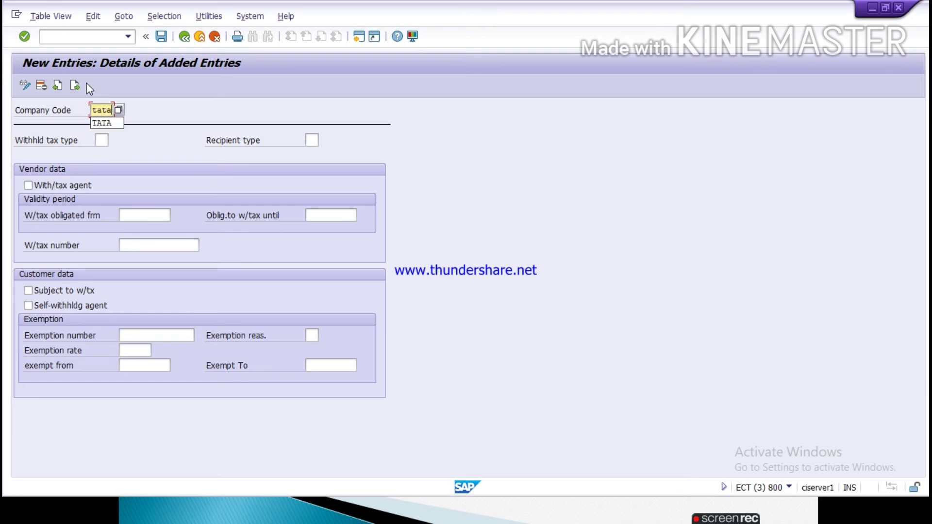
click(113, 123)
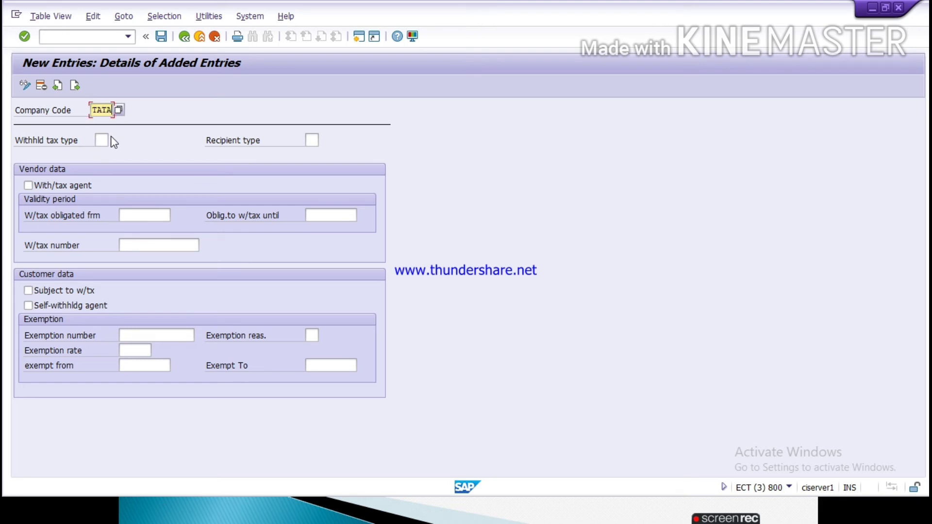
click(102, 140)
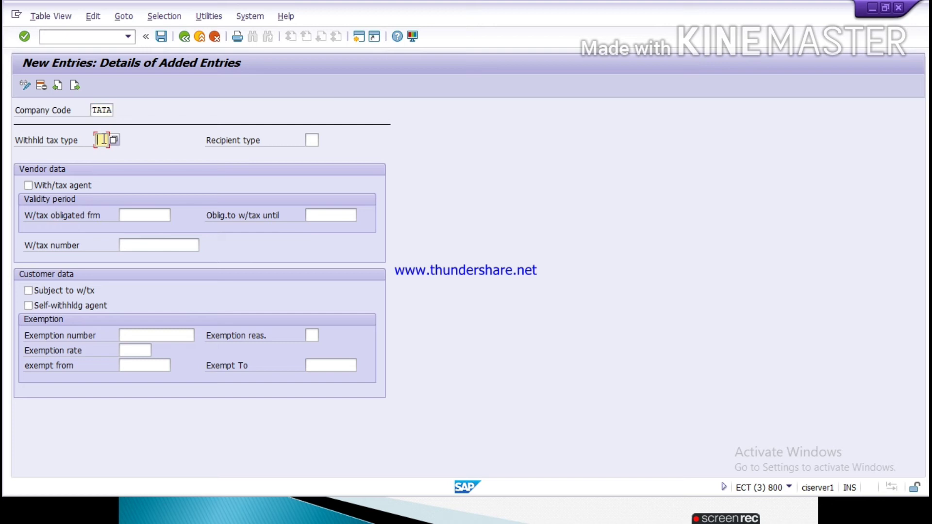
text(pc)
click(28, 186)
Set the PC assignment's withholding tax obligation period from 01.06.2020 until 31.12.2999.
click(127, 217)
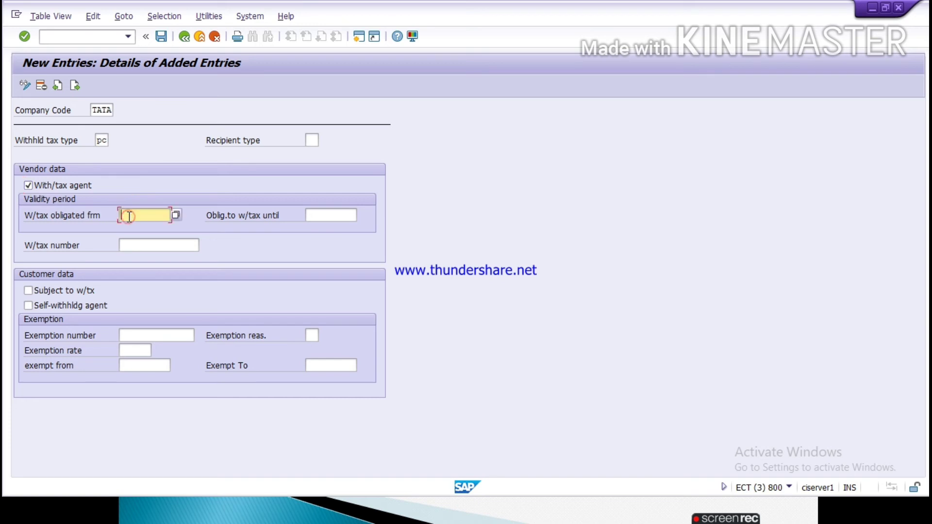
text(1)
key(BackSpace)
text(0)
key(Down)
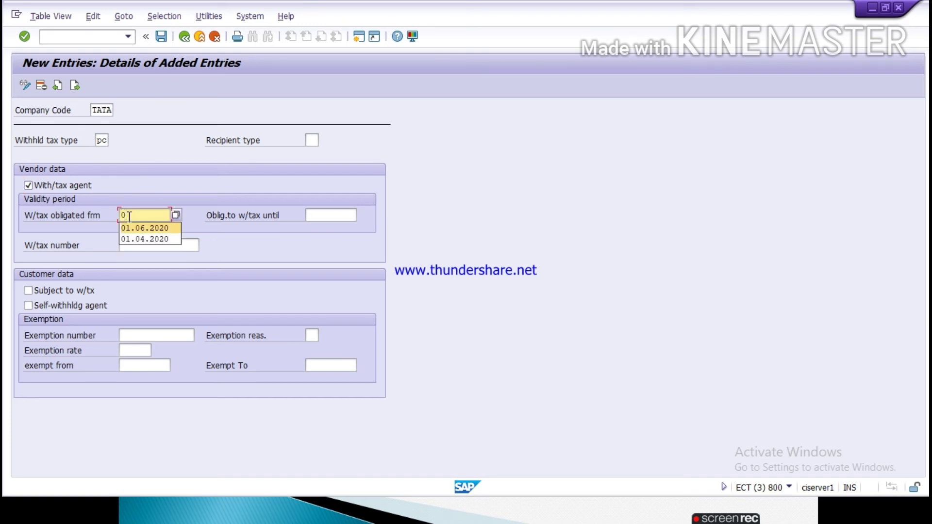
key(Return)
key(Tab)
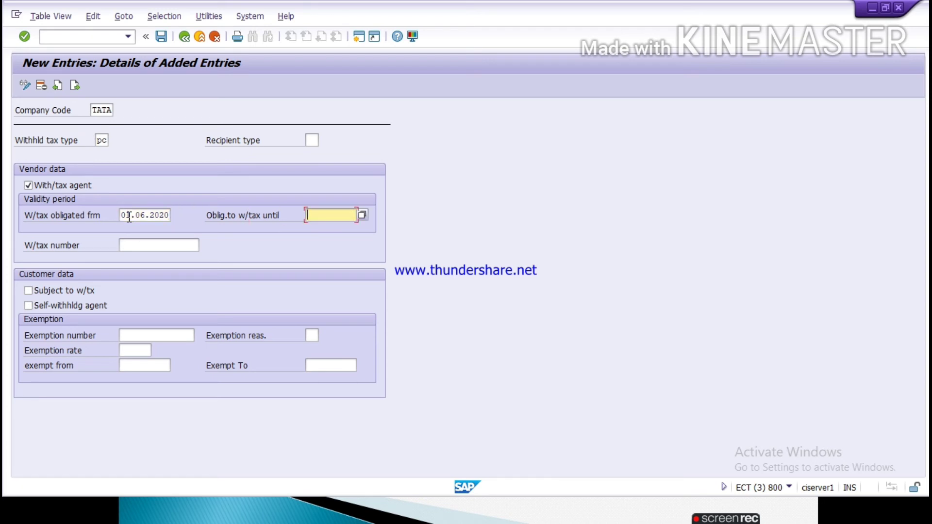
text(3)
key(Down)
key(Return)
Try to save the TATA assignment for tax type PC, and discard the new entry.
click(161, 37)
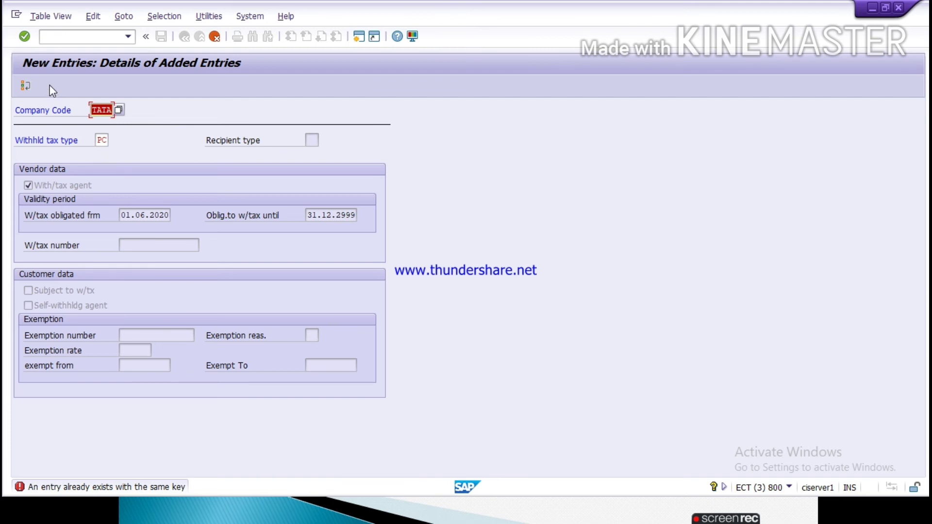
key(F10)
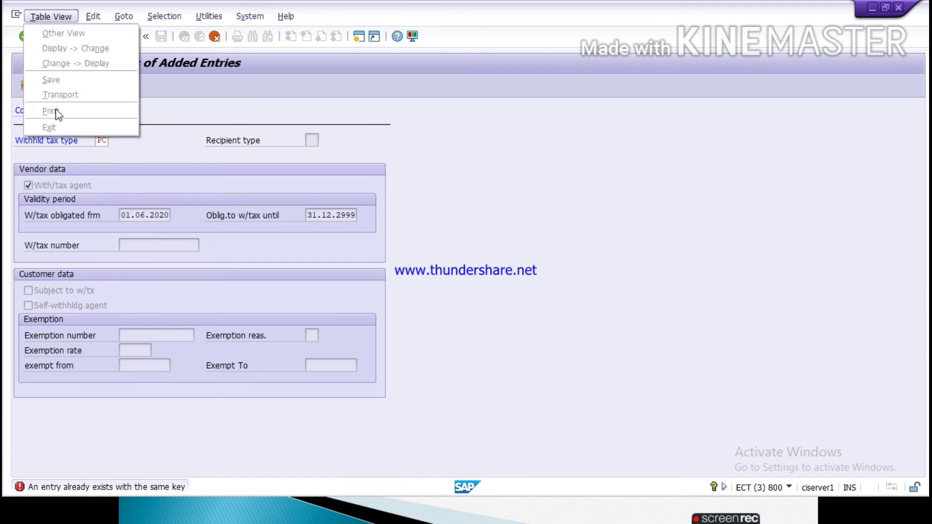
click(215, 37)
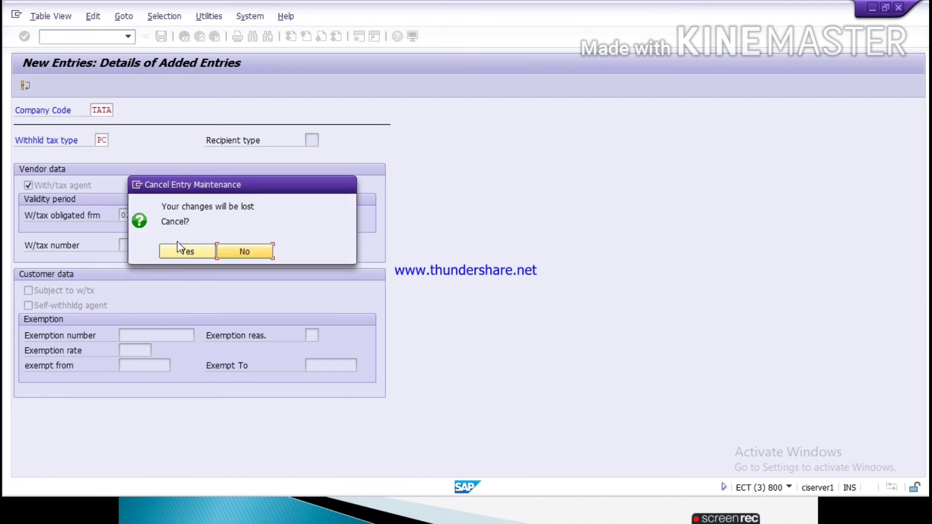
click(184, 256)
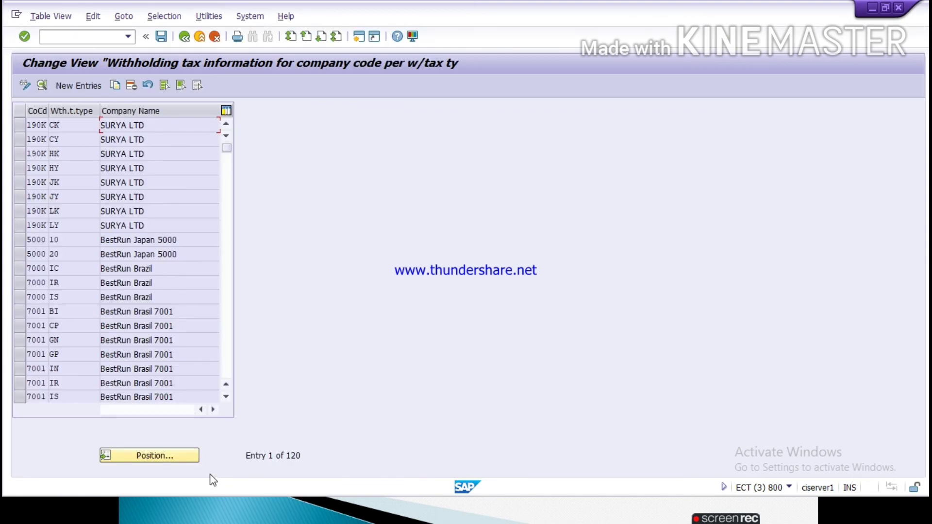
Position the company code overview at TATA to check its tax types IC and PC.
click(166, 457)
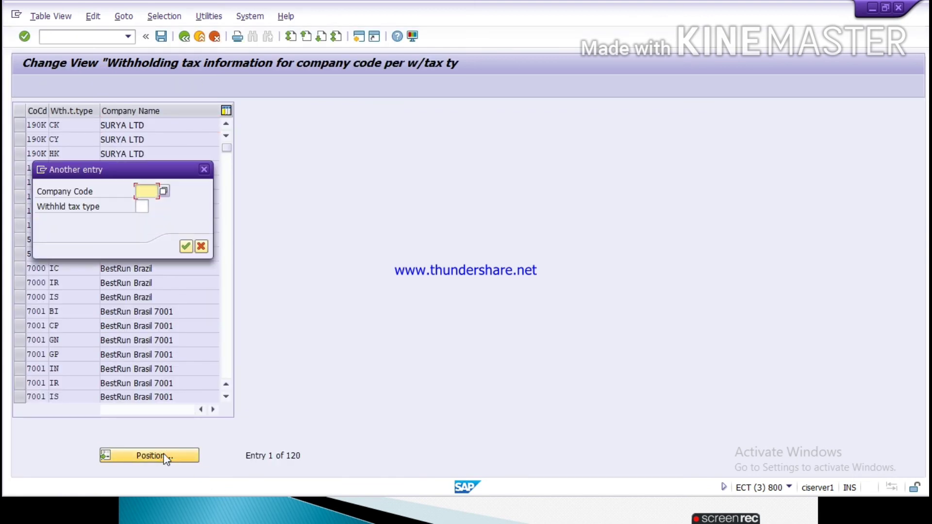
text(tata)
key(Return)
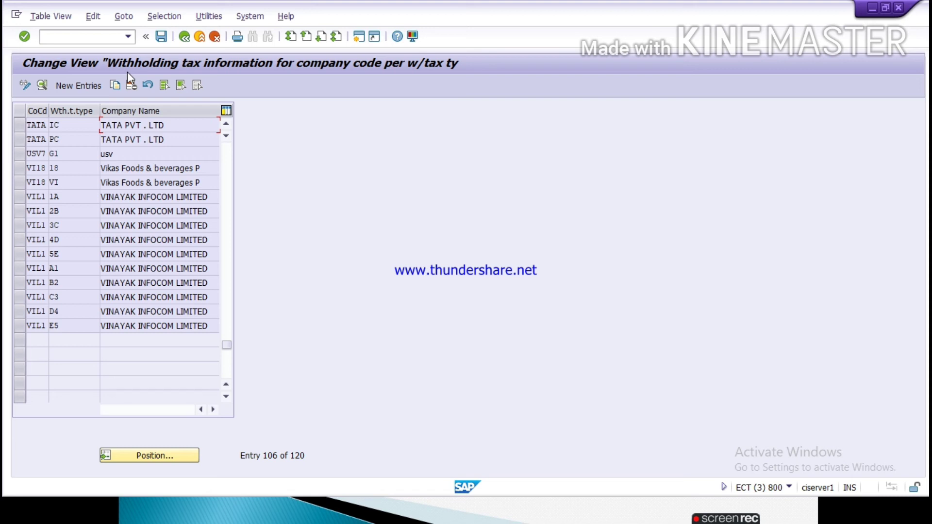
Switch to the TDS Configuration slides to read the Activate Extended Withholding Tax section, and return to SAP.
key(alt+Tab)
key(alt+Tab)
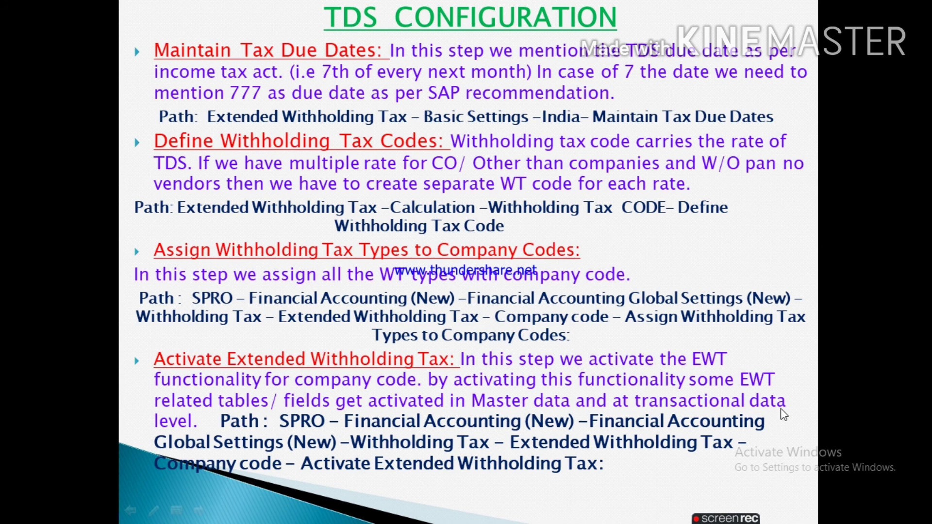
key(alt+Tab)
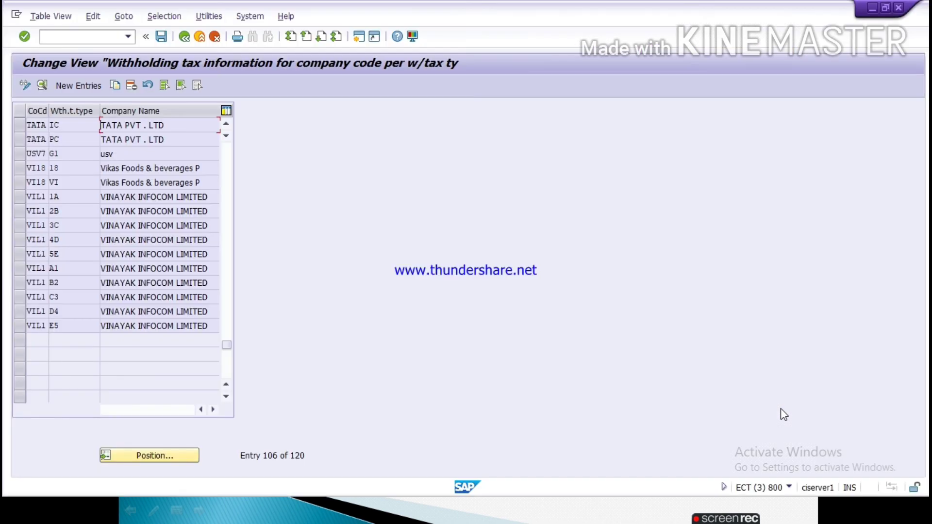
Leave the tax type assignments, open the Activate Extended Withholding Tax activity, and position its list at company code TATA.
click(214, 37)
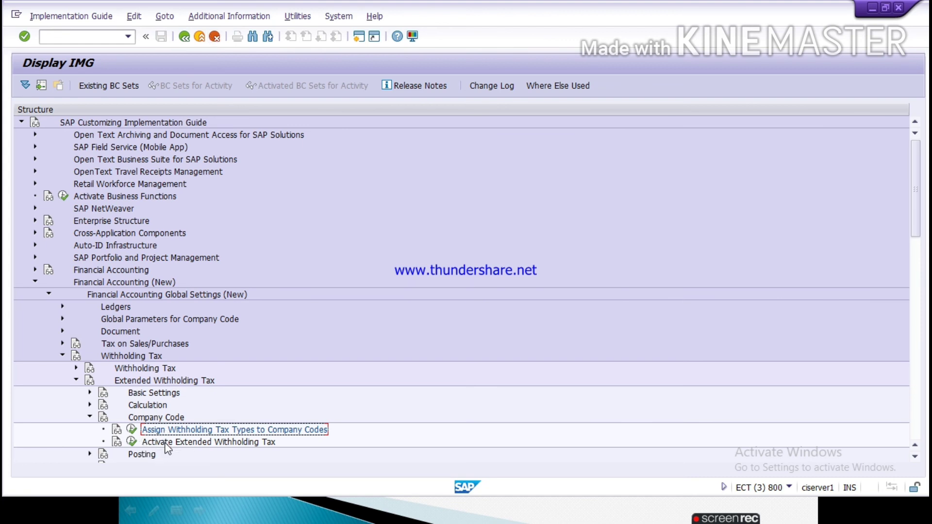
click(130, 443)
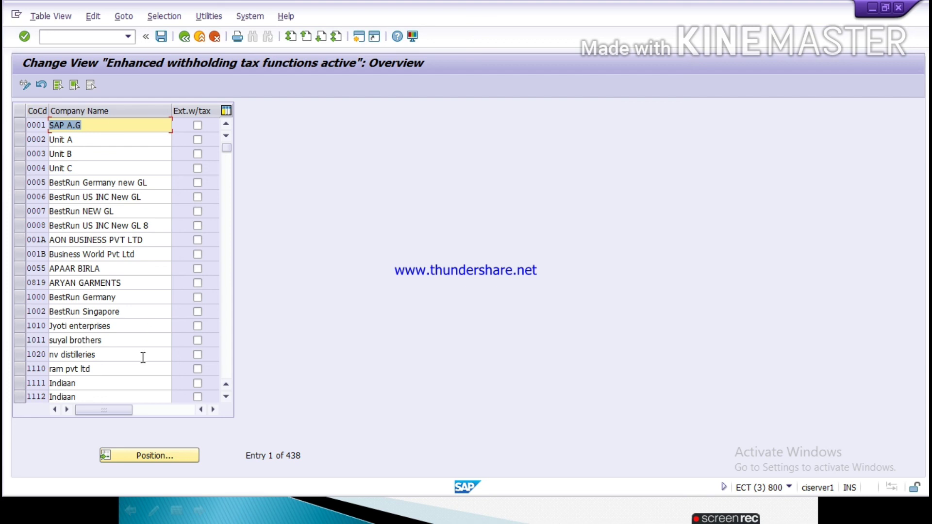
click(155, 455)
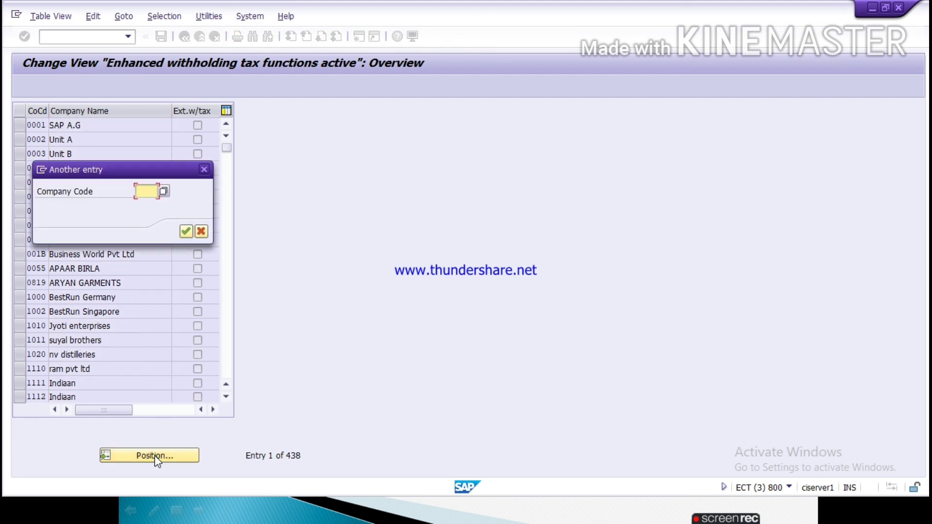
text(tata)
key(Return)
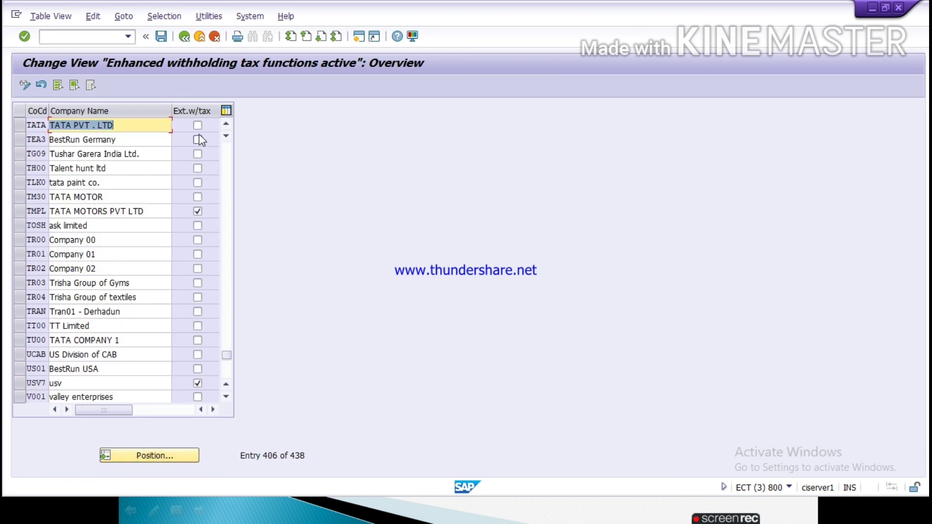
Activate extended withholding tax for company code TATA and save it under customizing request ECTK900823.
click(197, 126)
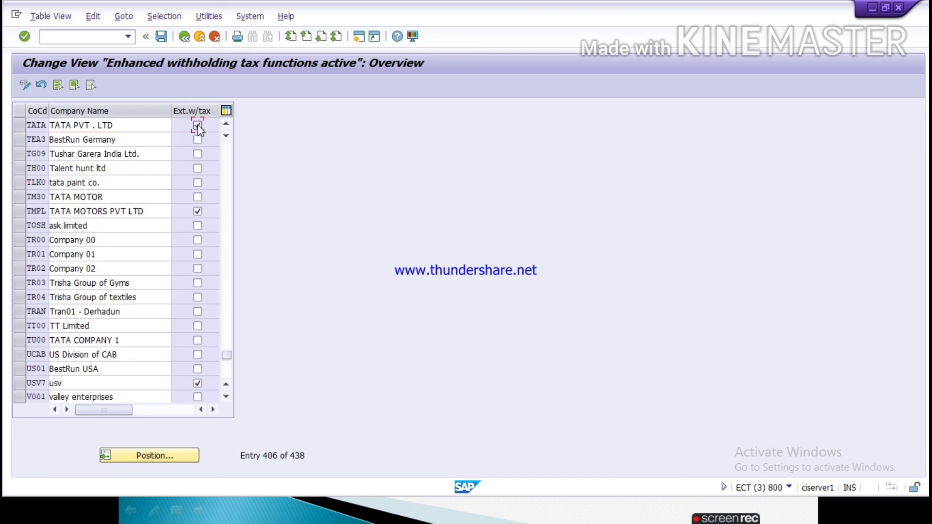
click(161, 37)
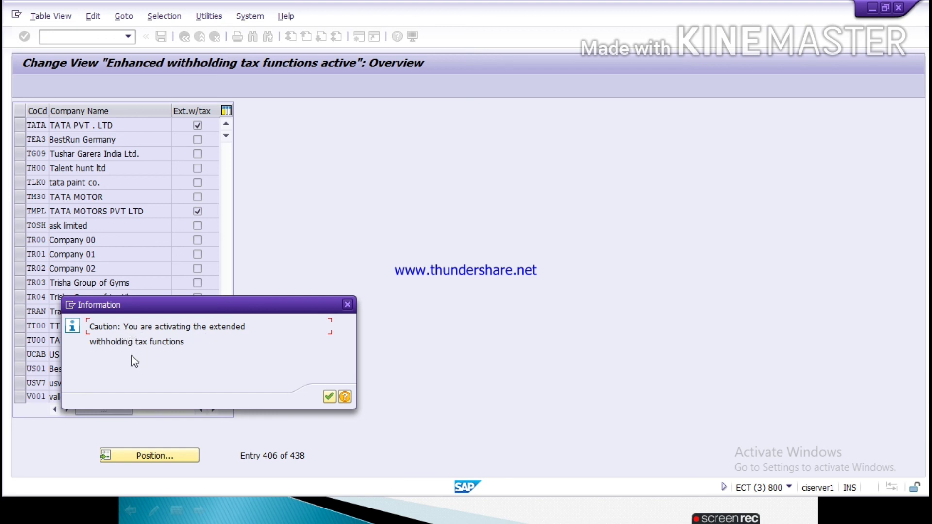
click(329, 397)
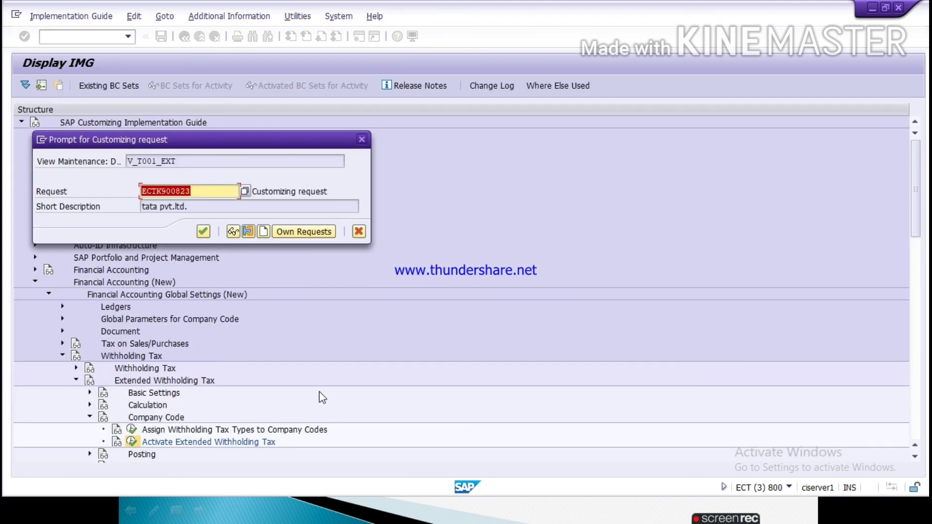
click(202, 232)
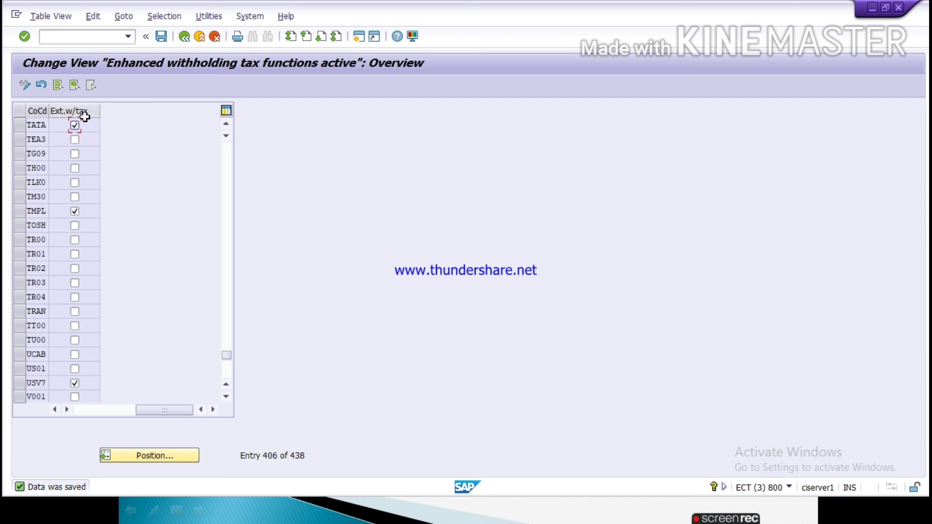
Switch back to the TDS Configuration slides to review the configuration steps.
key(alt+Tab)
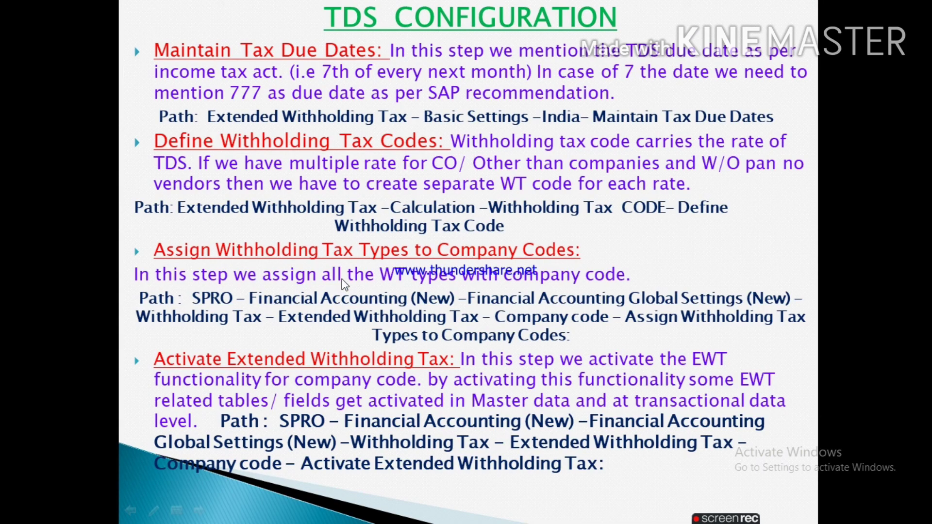